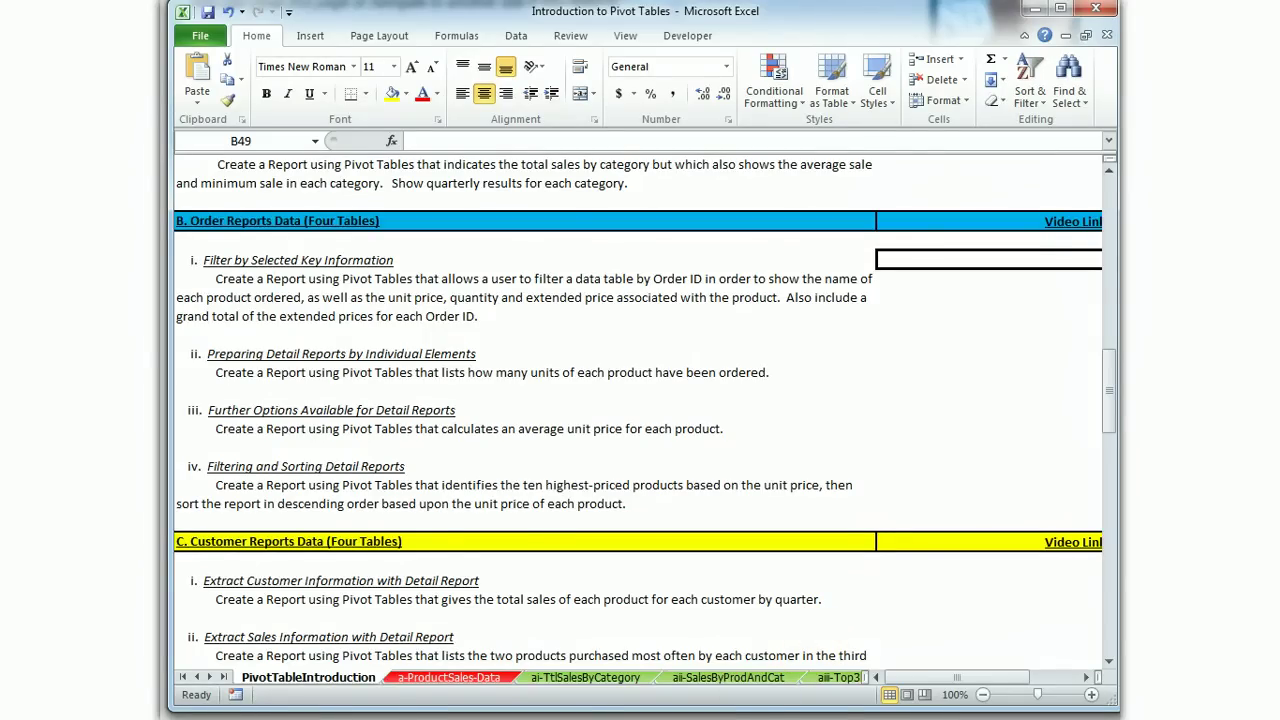
Switch to the b-OrderReports-Data sheet and scroll back up to row 1.
left_click(206, 678)
left_click(206, 678)
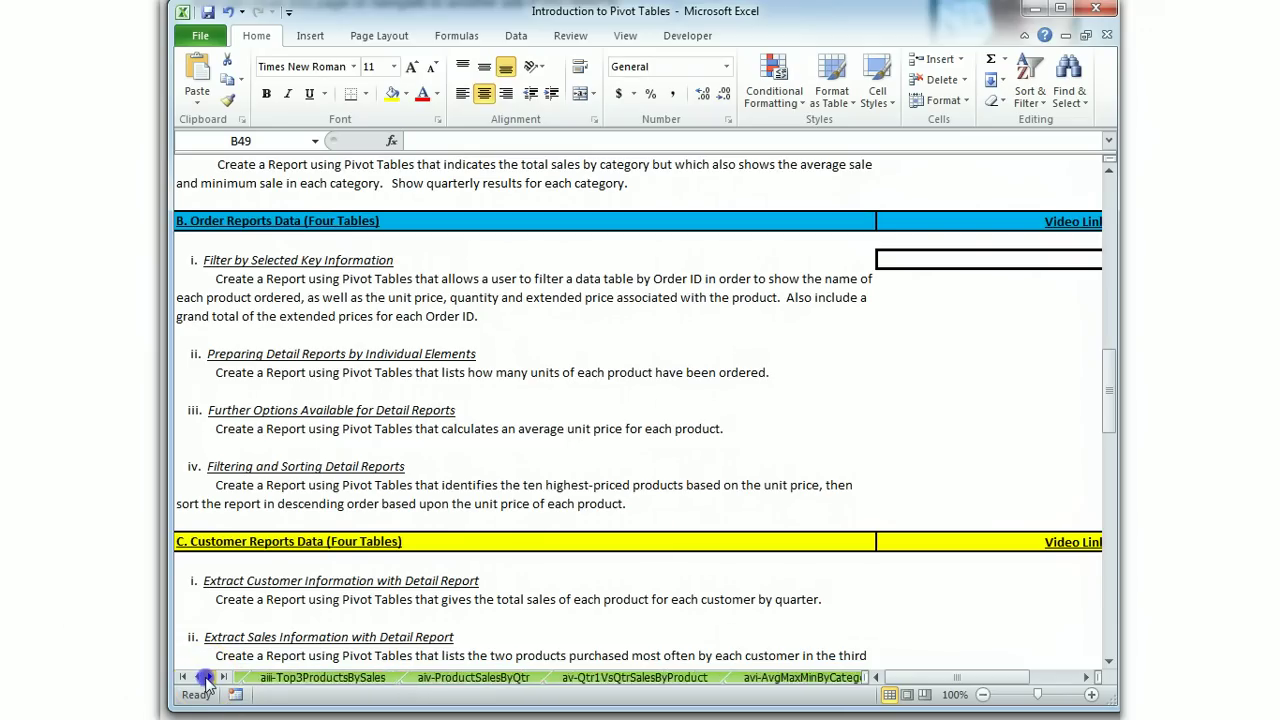
left_click(206, 678)
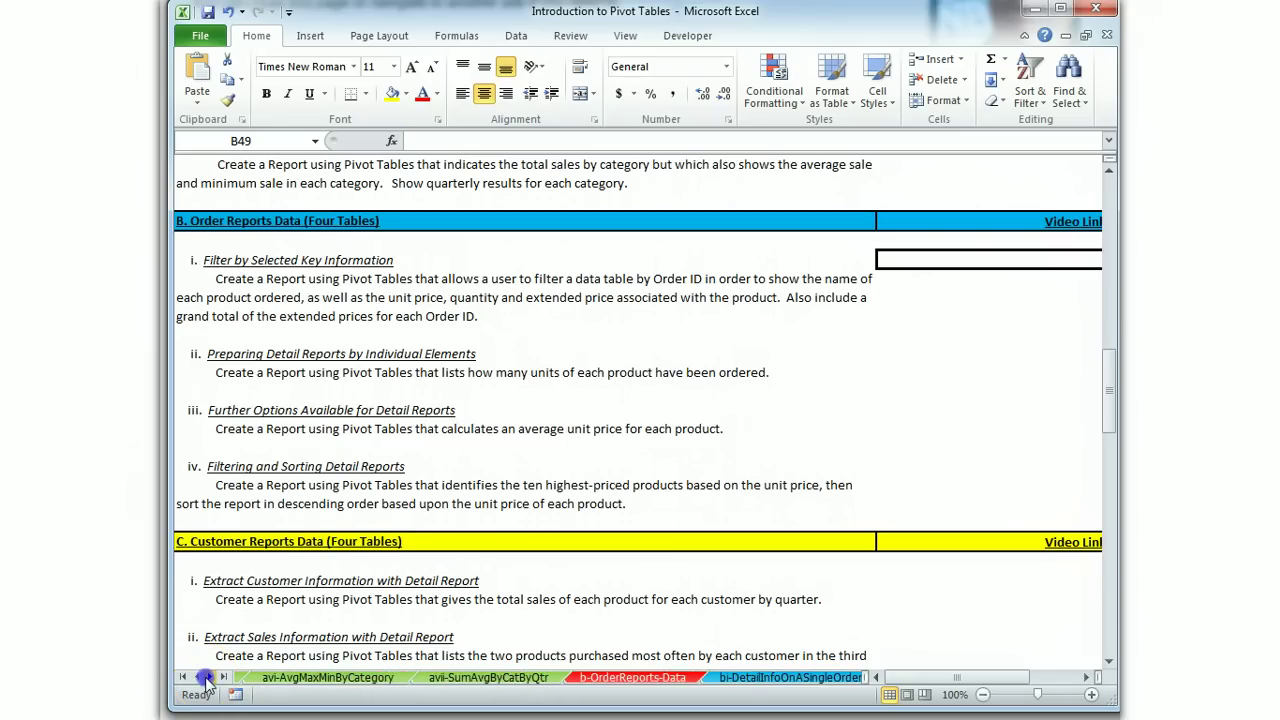
left_click(645, 684)
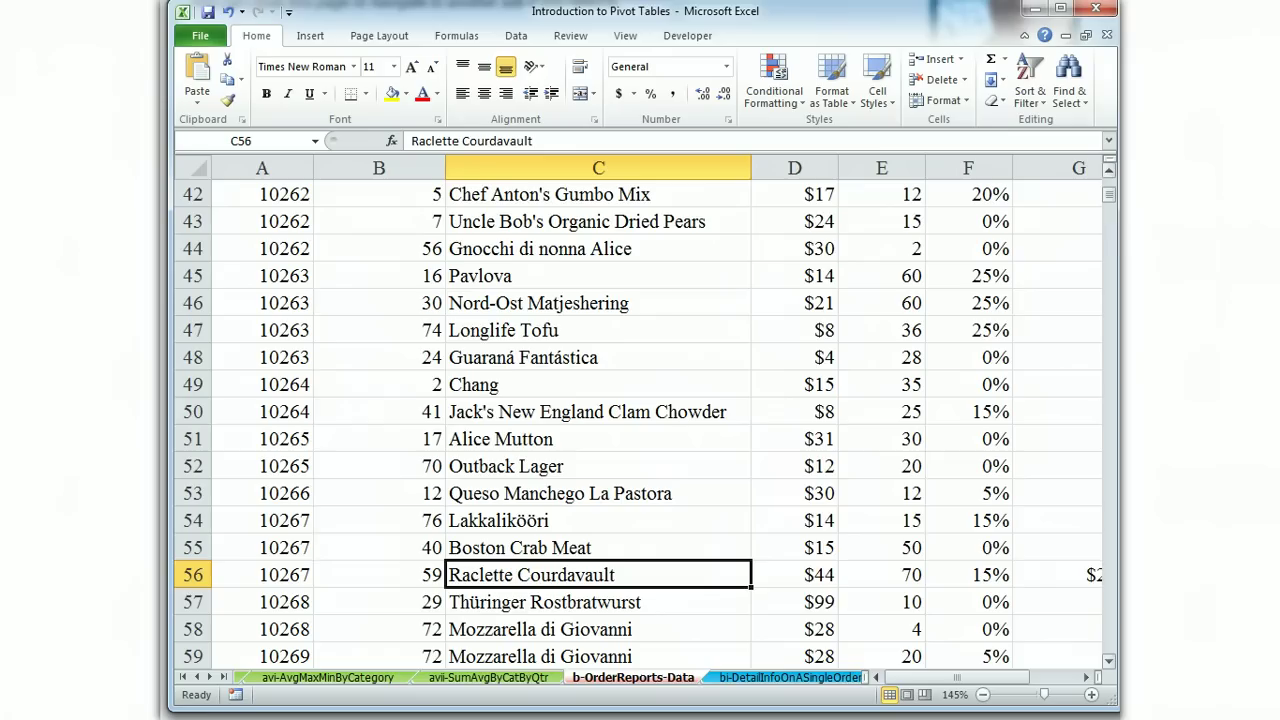
left_click_drag(1109, 197, 1109, 178)
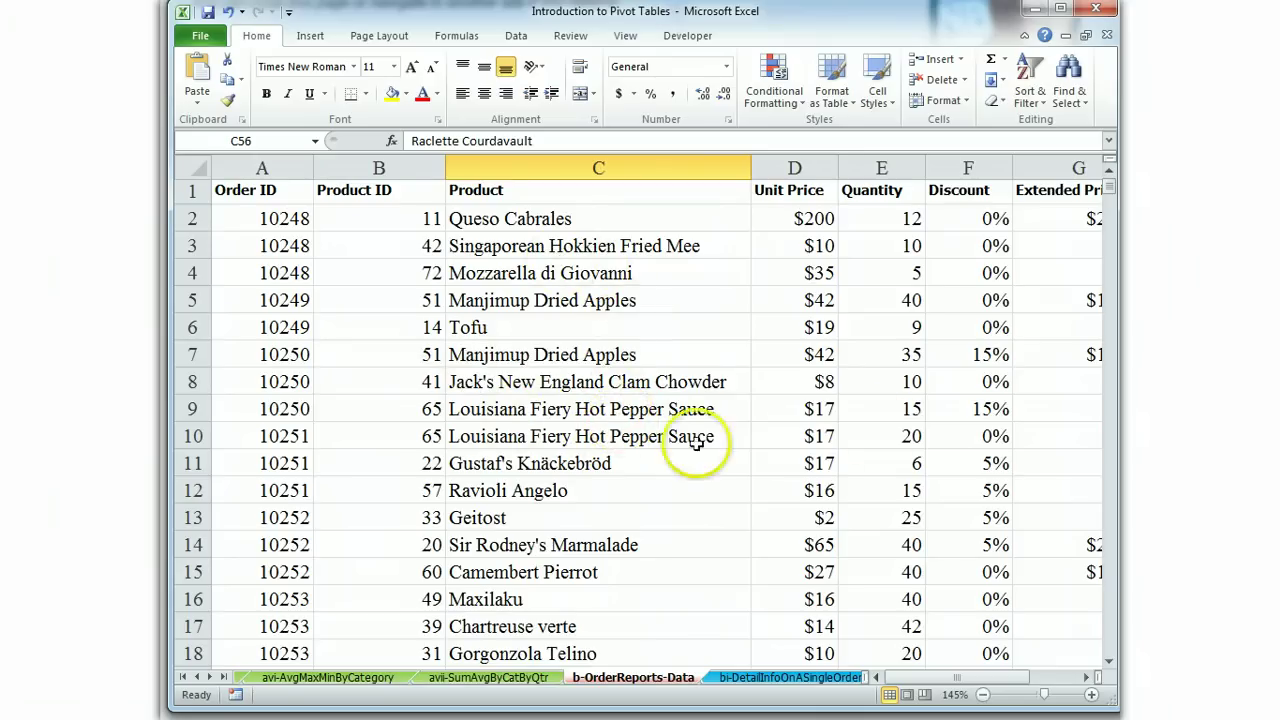
Check the quantity, discount and unit price values in rows 9–10, then select a table cell.
left_click(895, 410)
left_click(968, 413)
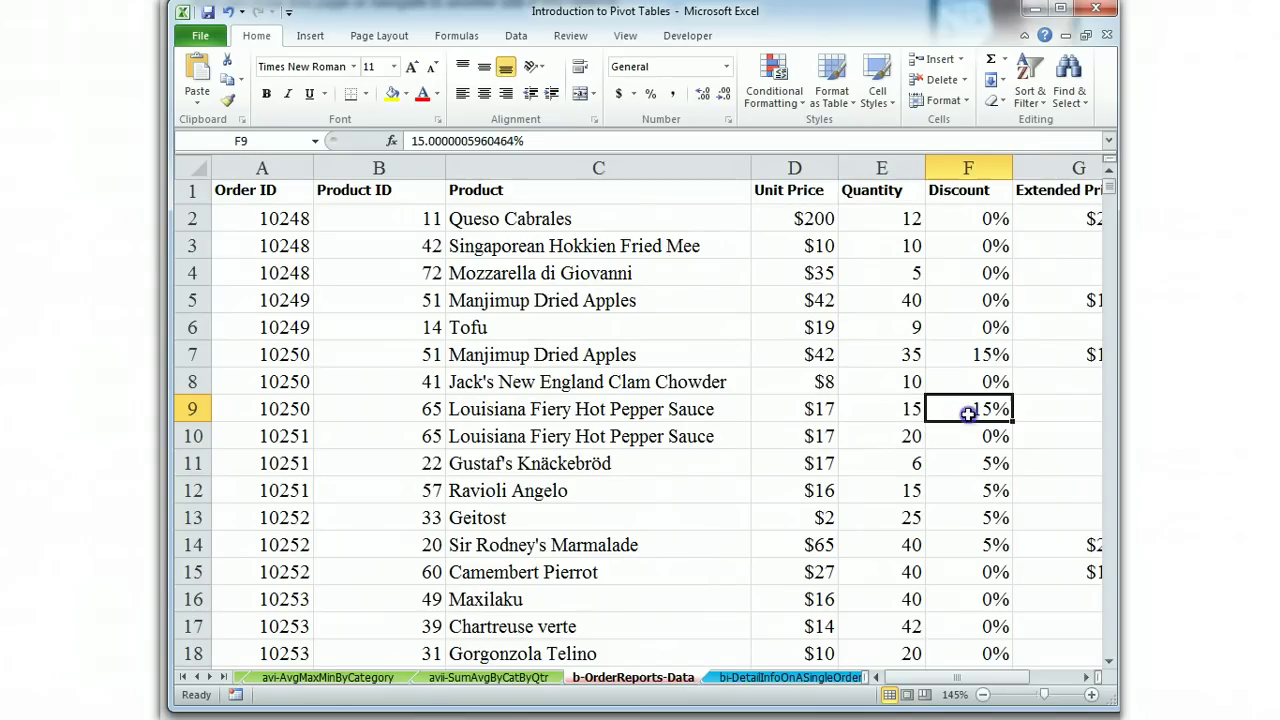
left_click(960, 441)
left_click(882, 443)
left_click(820, 443)
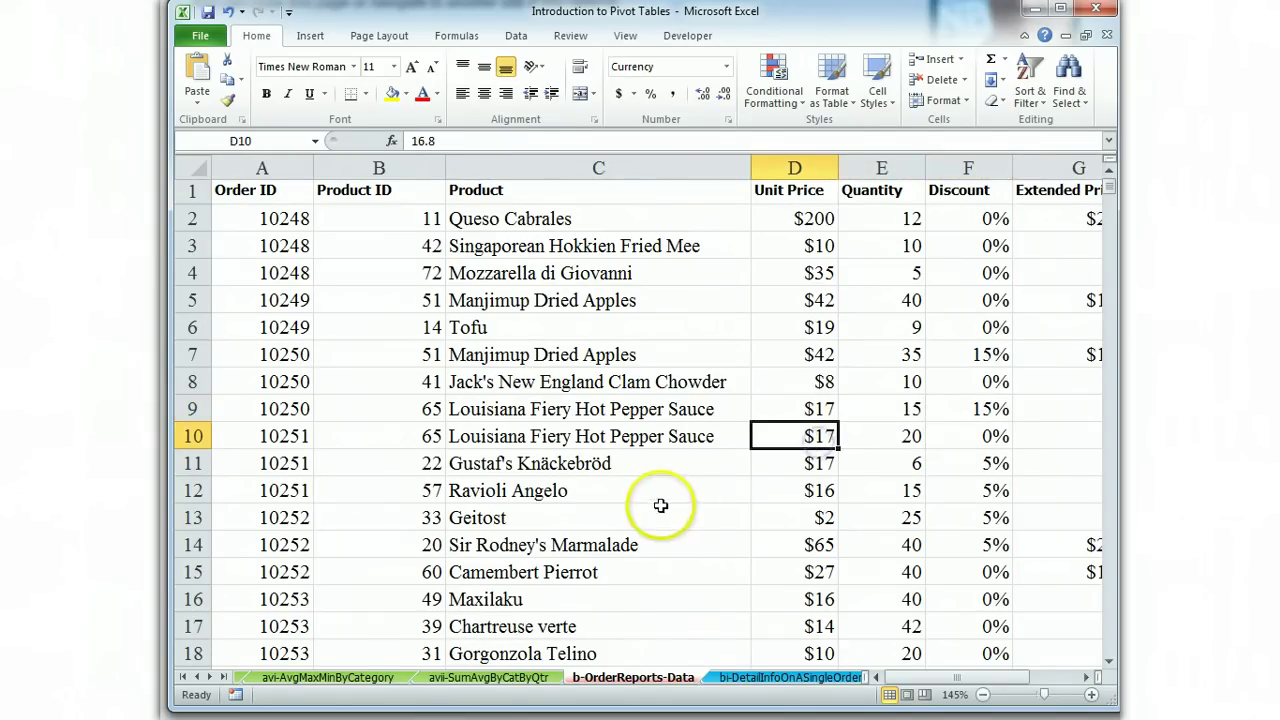
left_click(676, 596)
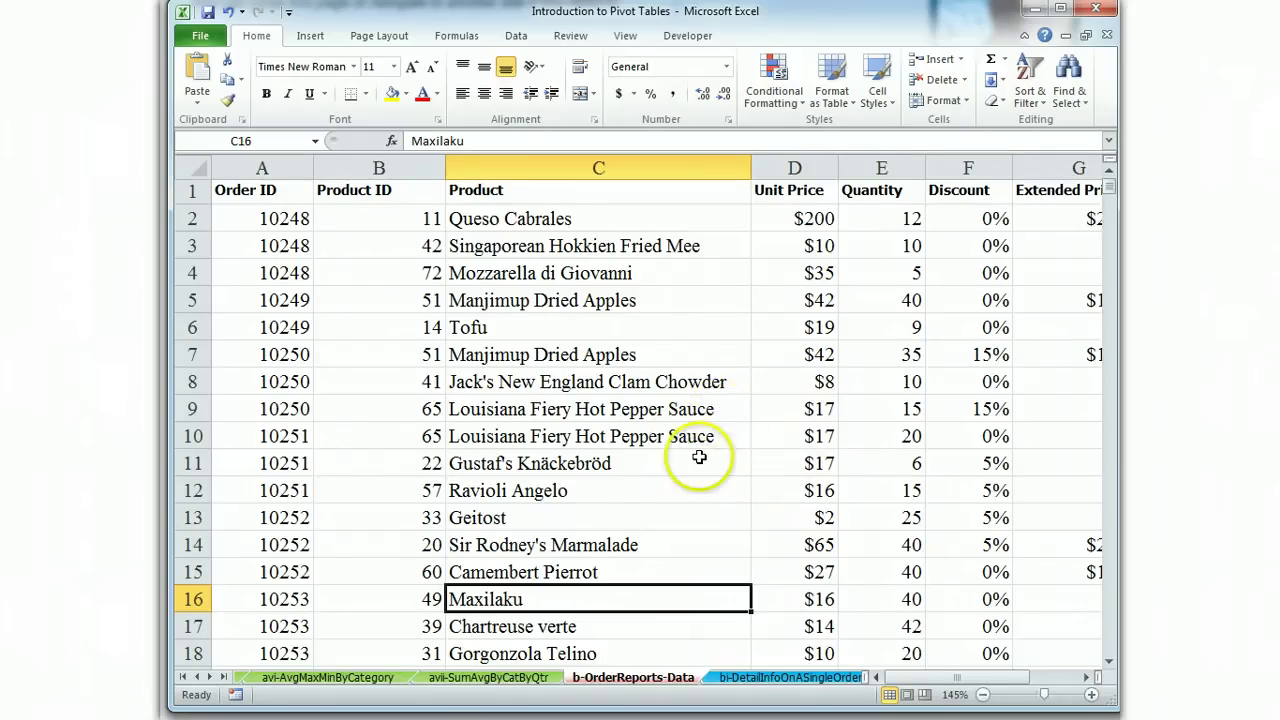
Insert a PivotTable of the order data on a new worksheet.
left_click(310, 35)
left_click(202, 68)
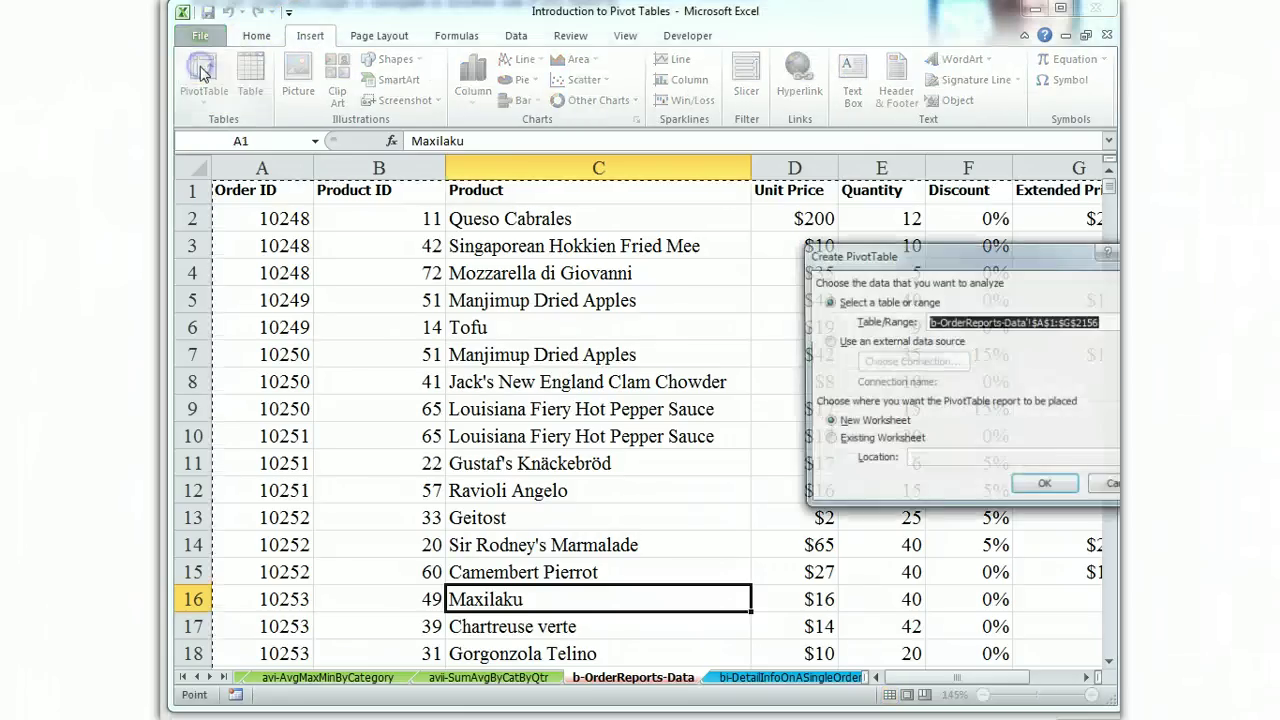
left_click(1093, 490)
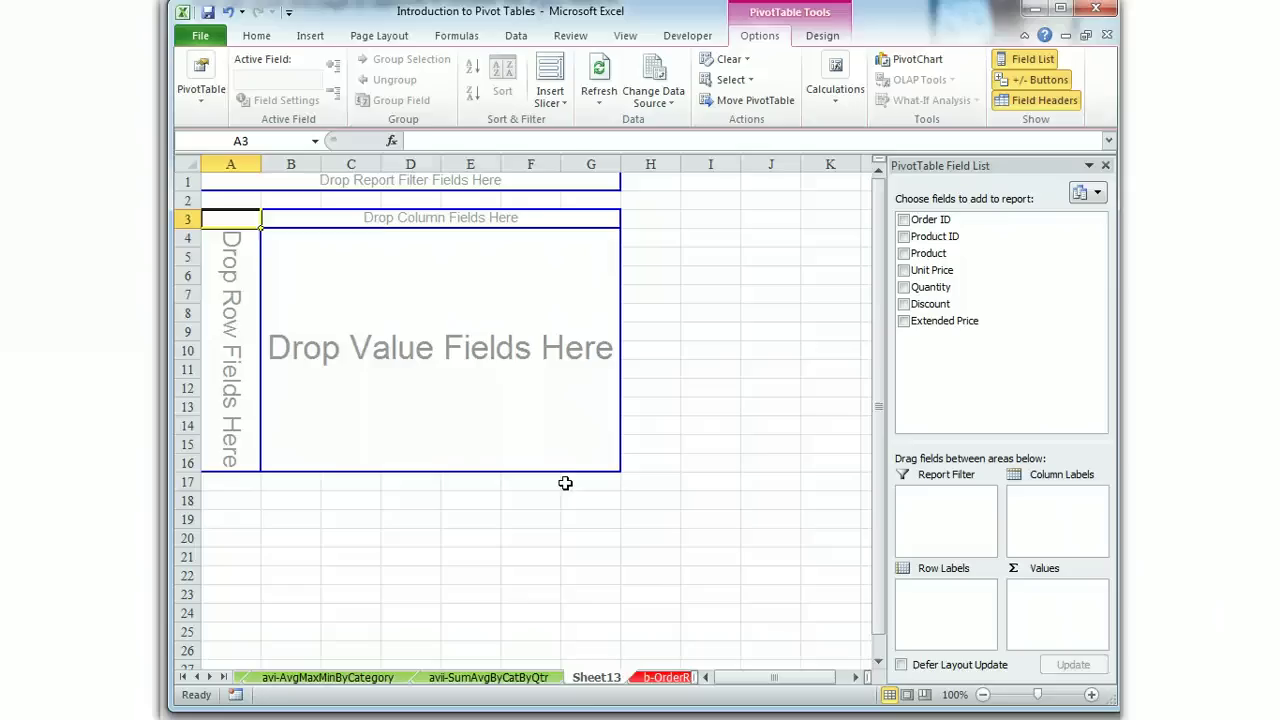
Place Order ID in the Report Filter area, leaving the filter at (All).
left_click(904, 221)
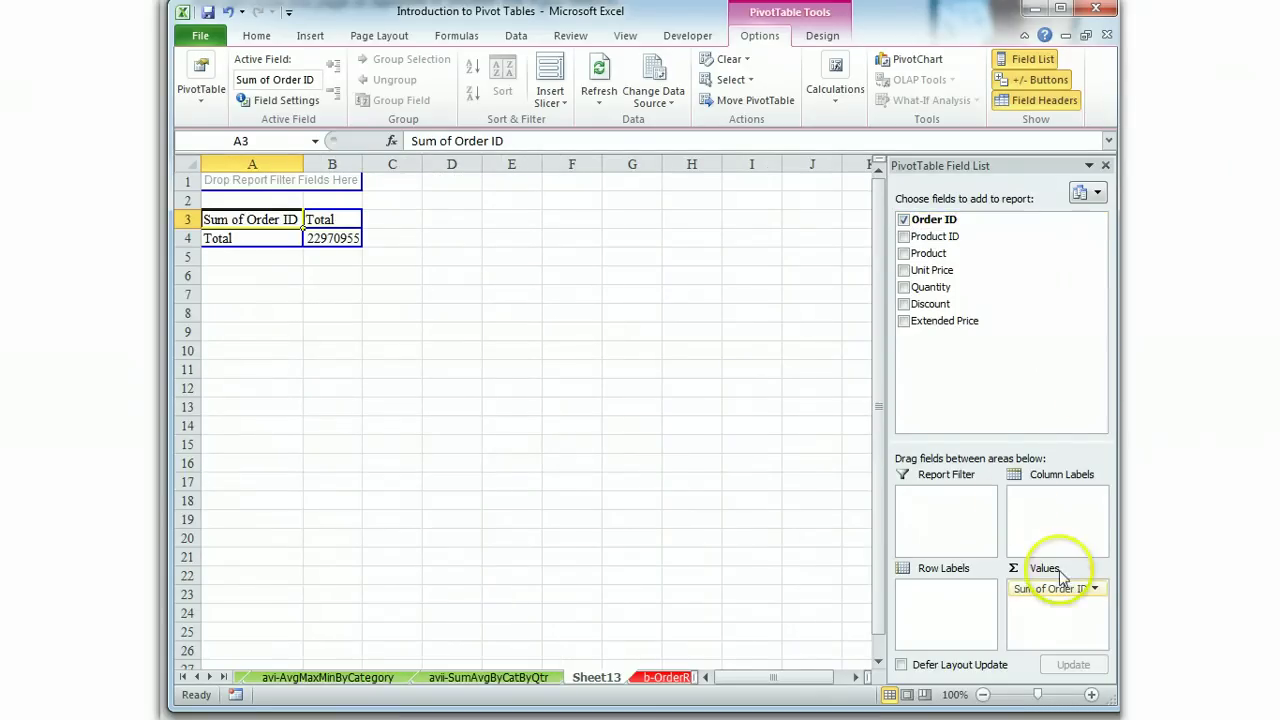
left_click_drag(1055, 597, 945, 510)
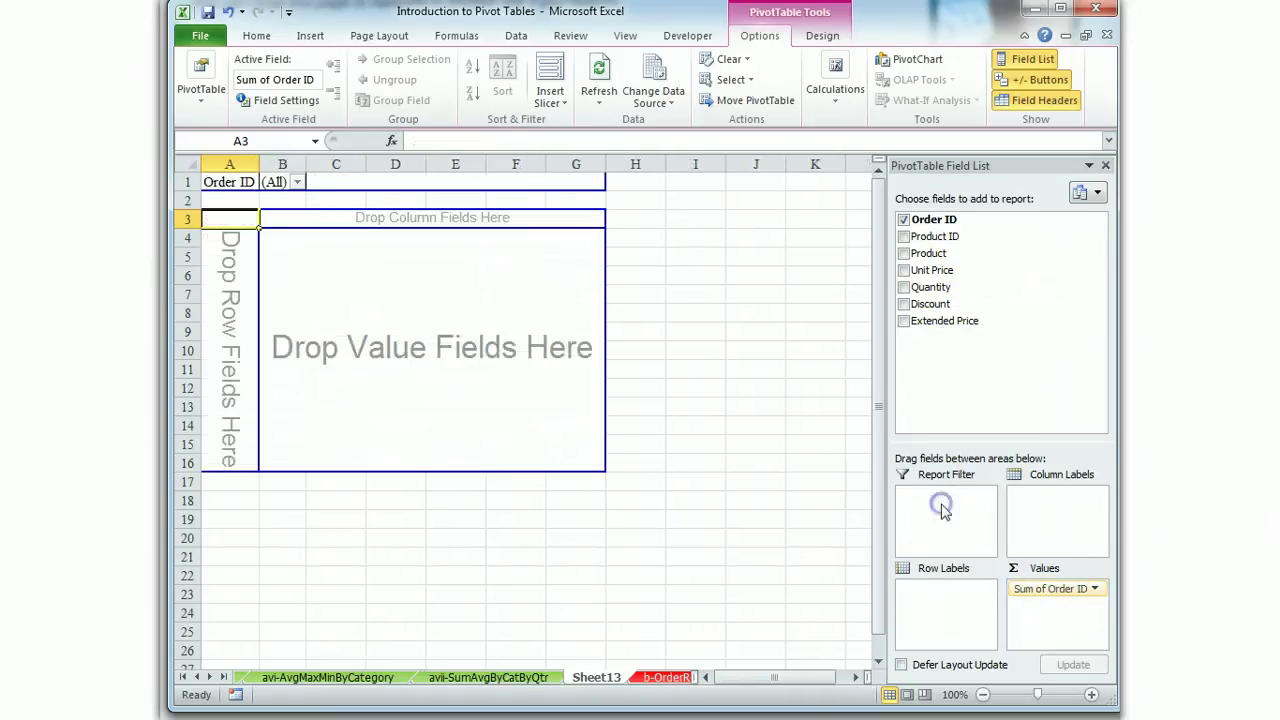
left_click(904, 219)
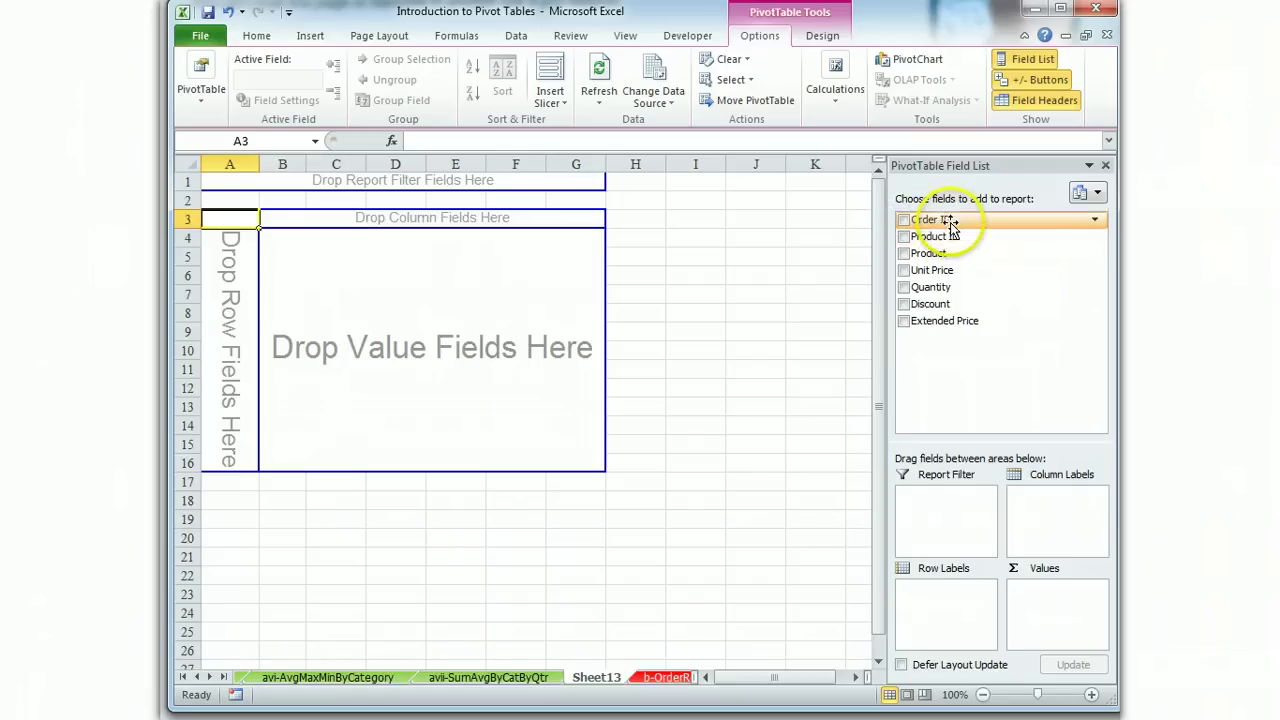
left_click_drag(950, 222, 950, 497)
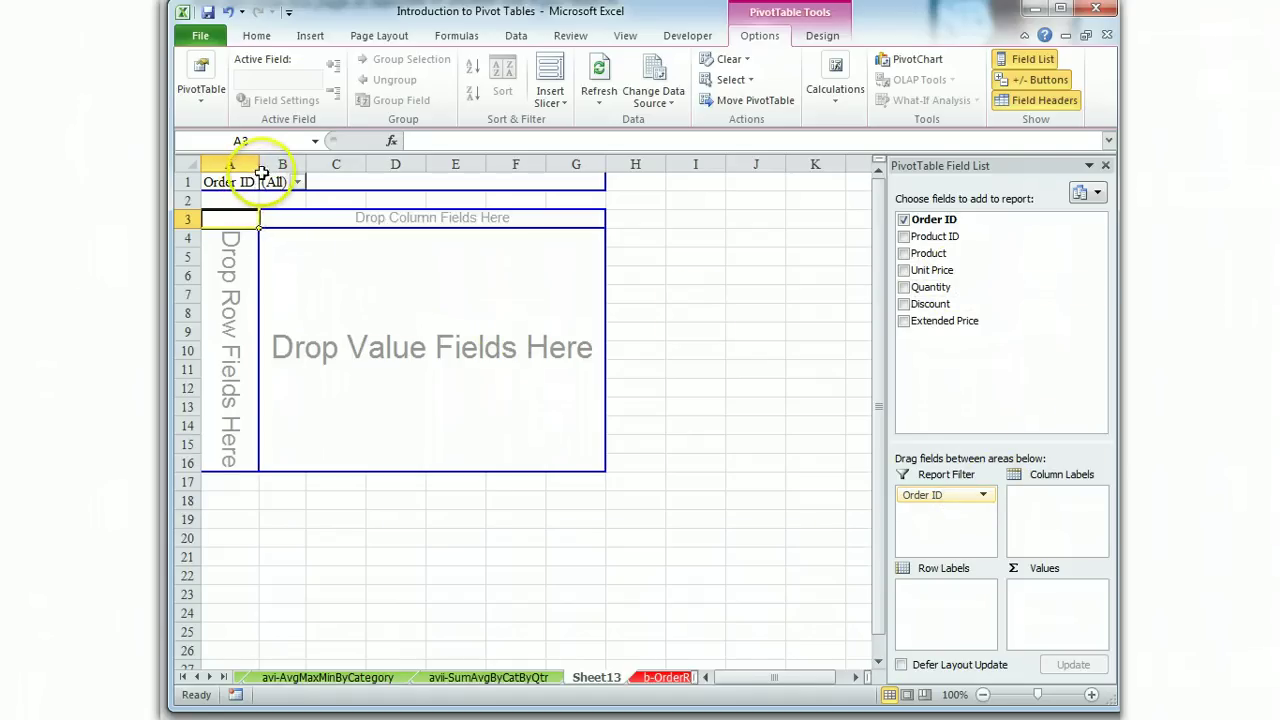
left_click(297, 183)
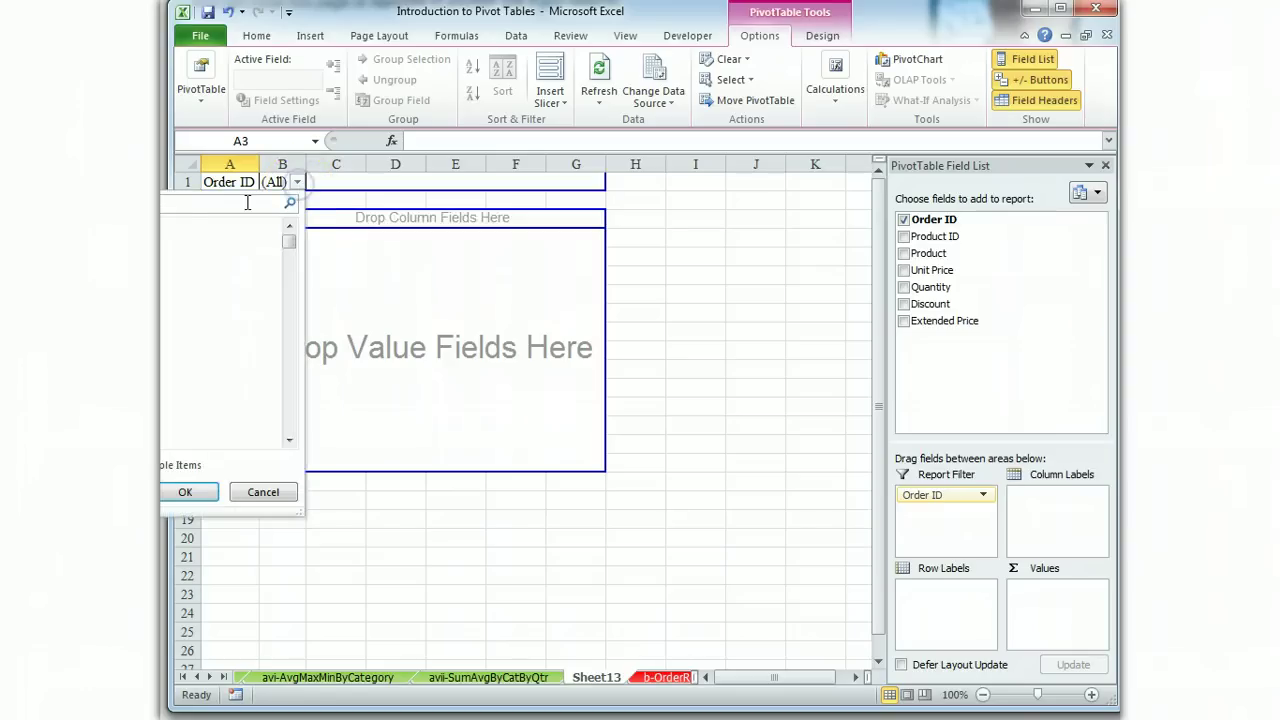
left_click(287, 243)
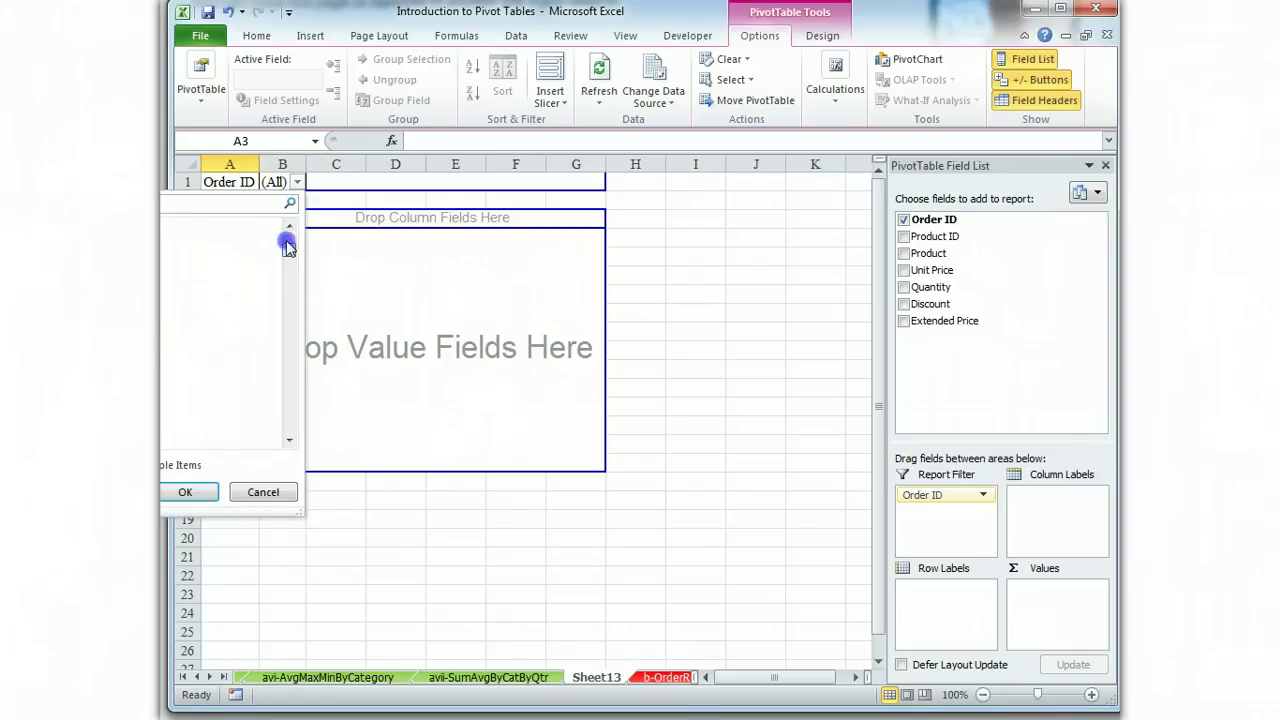
left_click(185, 493)
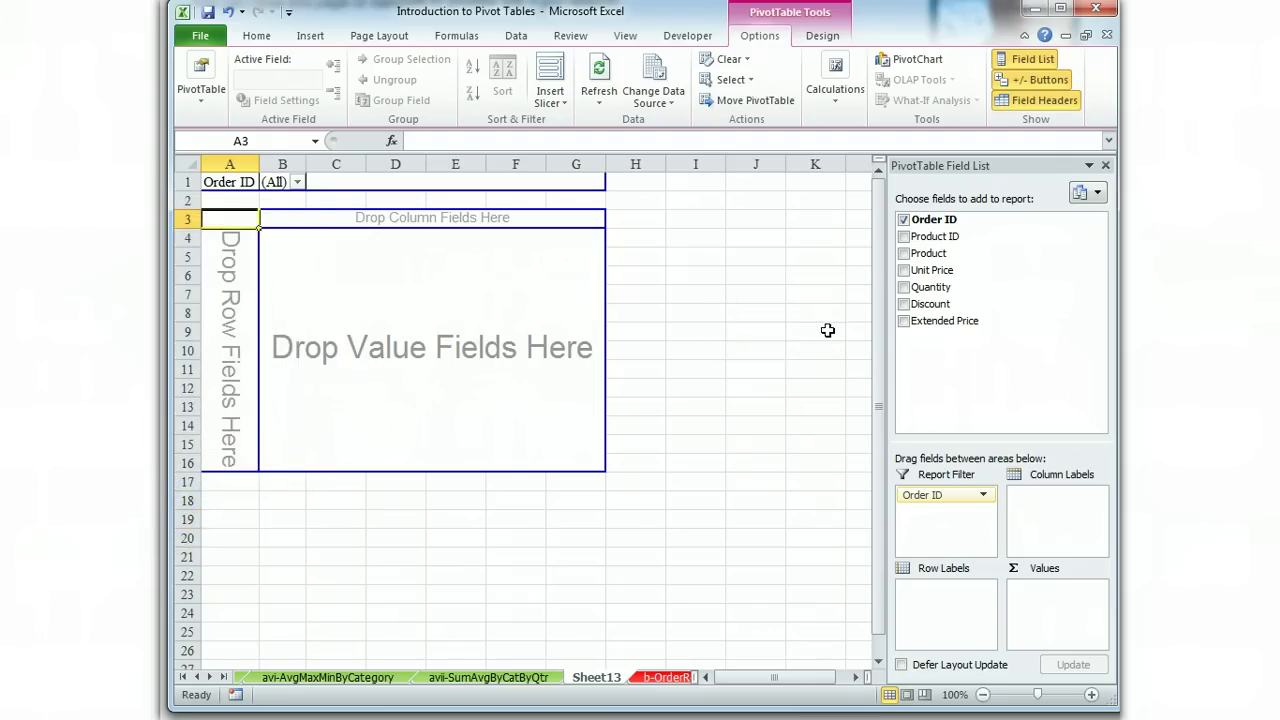
Add Product and Unit Price as nested row labels, moving Unit Price out of Values.
left_click(904, 254)
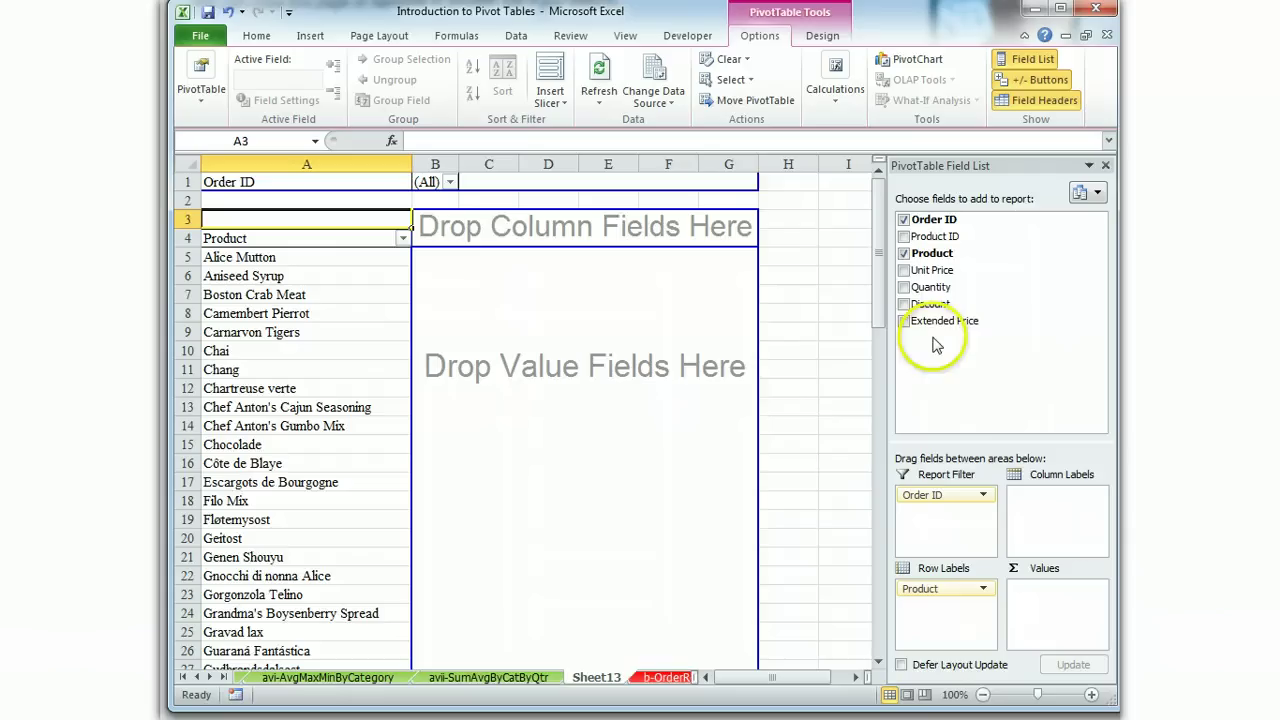
left_click(904, 270)
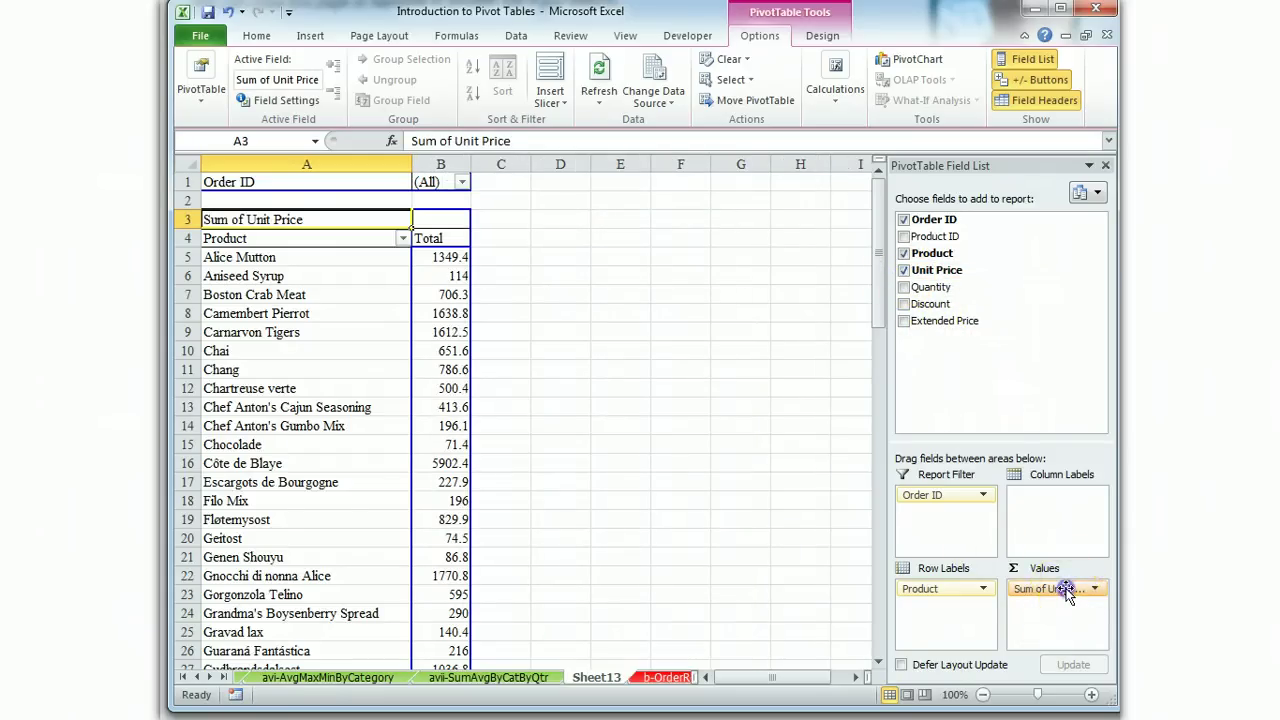
left_click_drag(1067, 590, 955, 609)
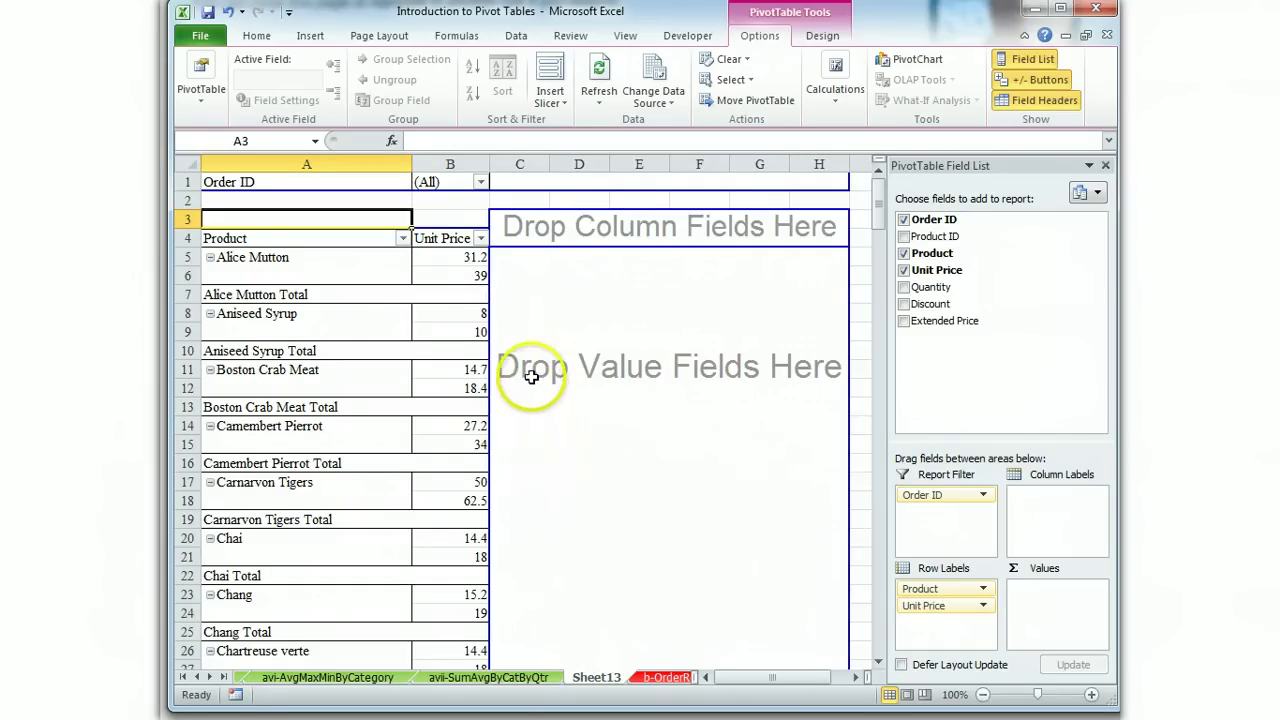
Filter the pivot to order 10250 and add Quantity and Discount as row fields.
left_click(481, 182)
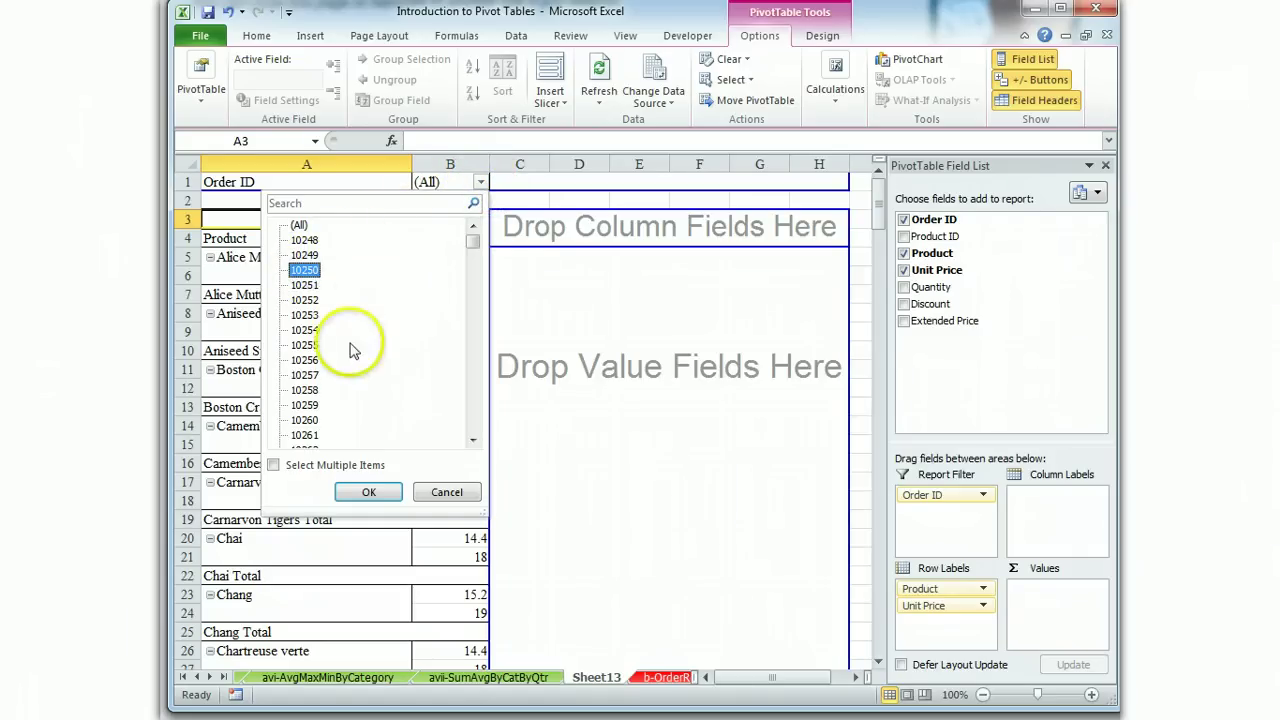
left_click(368, 494)
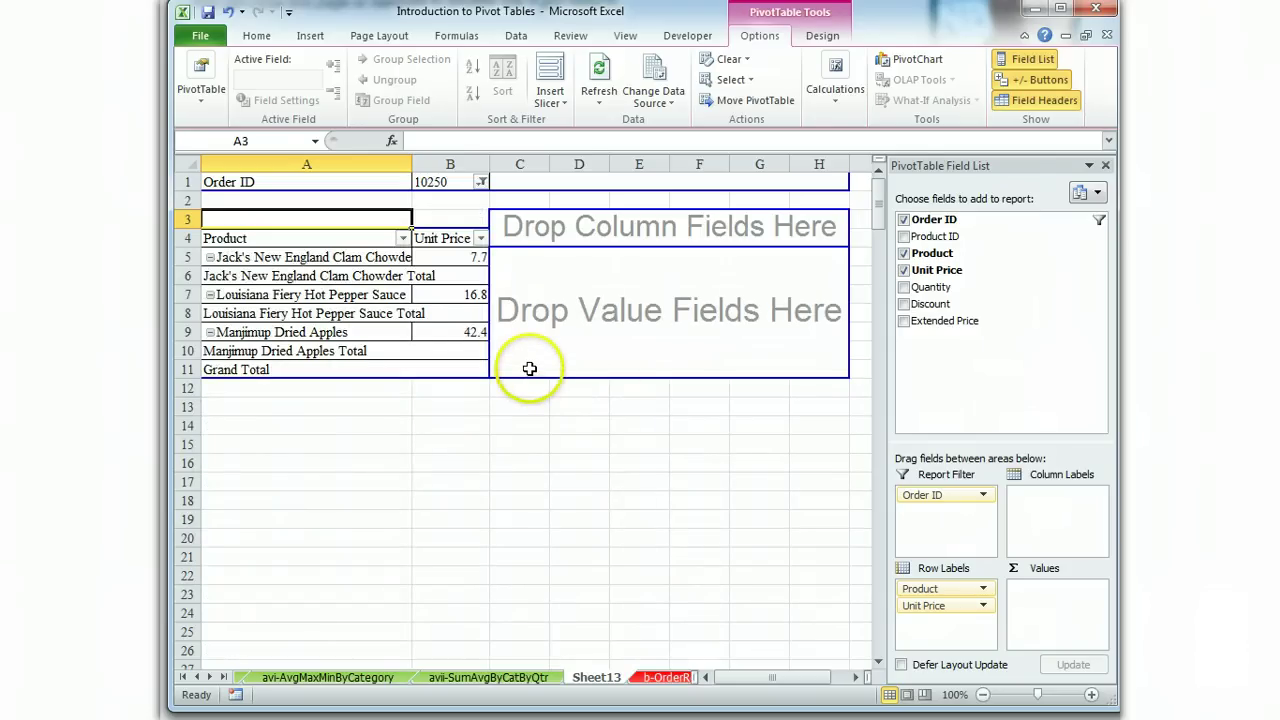
left_click(481, 182)
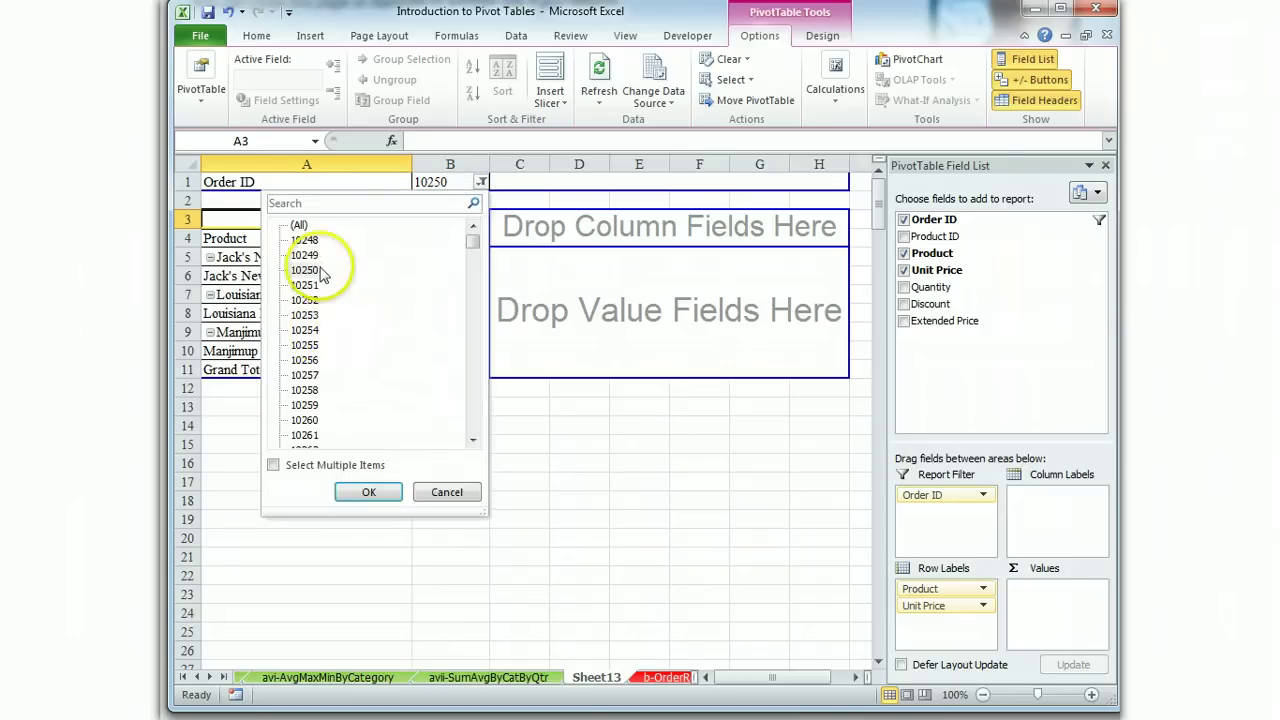
left_click(368, 492)
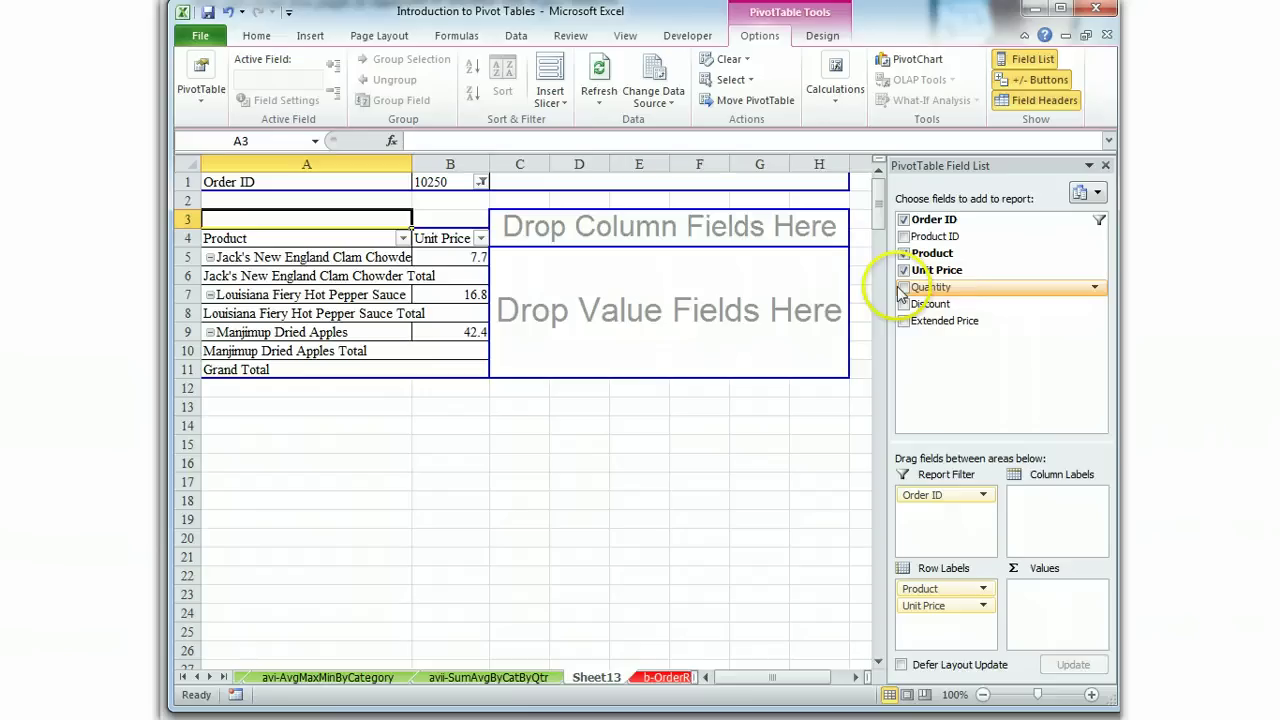
left_click_drag(905, 288, 966, 640)
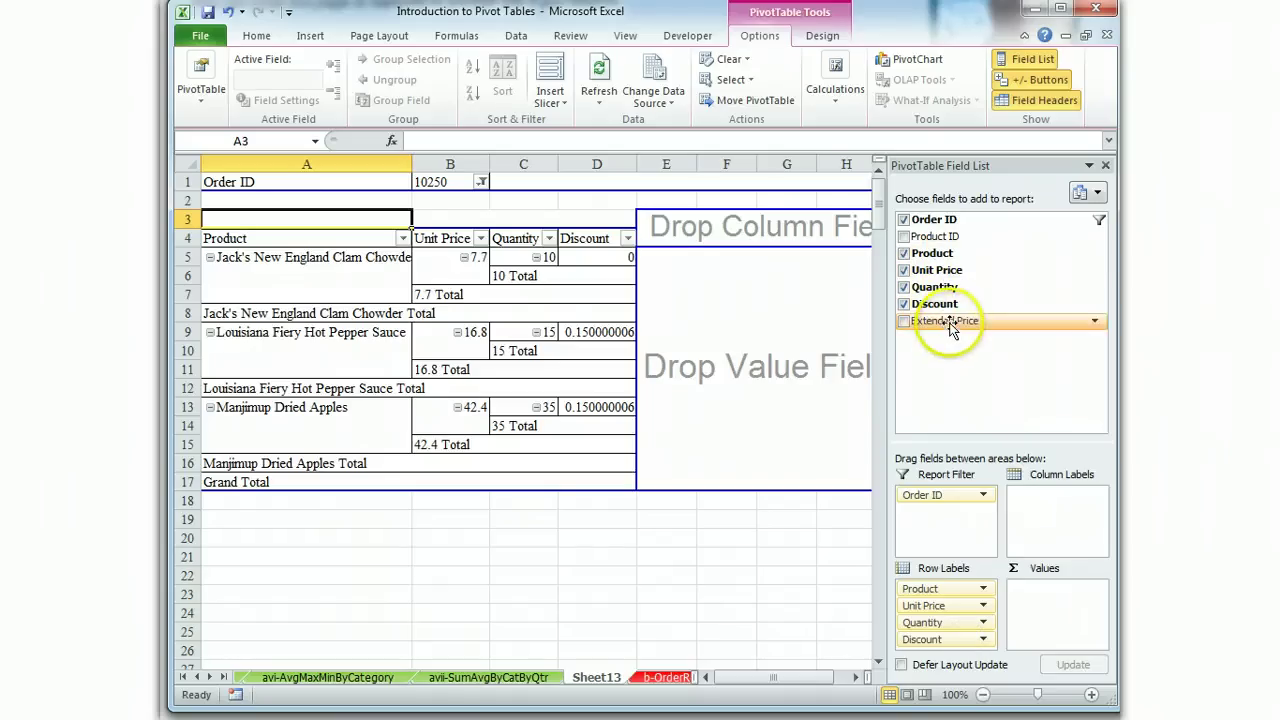
left_click_drag(948, 320, 940, 655)
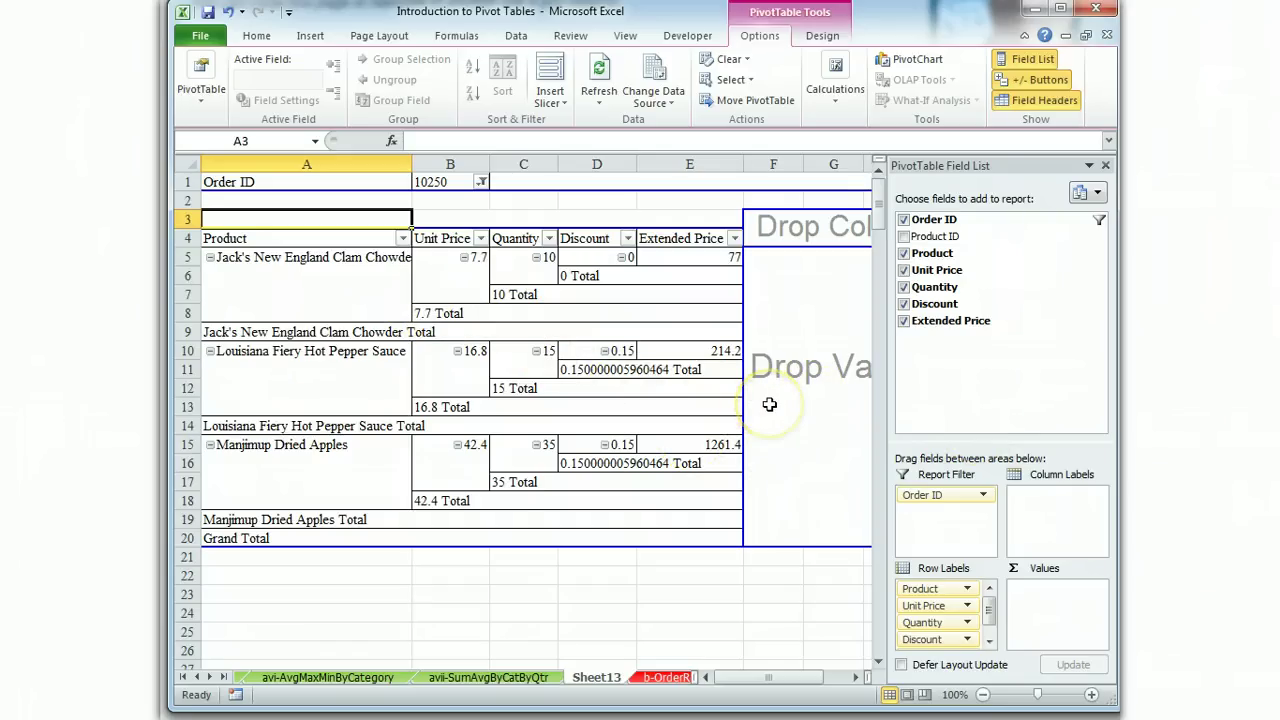
Turn off subtotals for the Product, Unit Price, Quantity and Discount row fields.
right_click(303, 297)
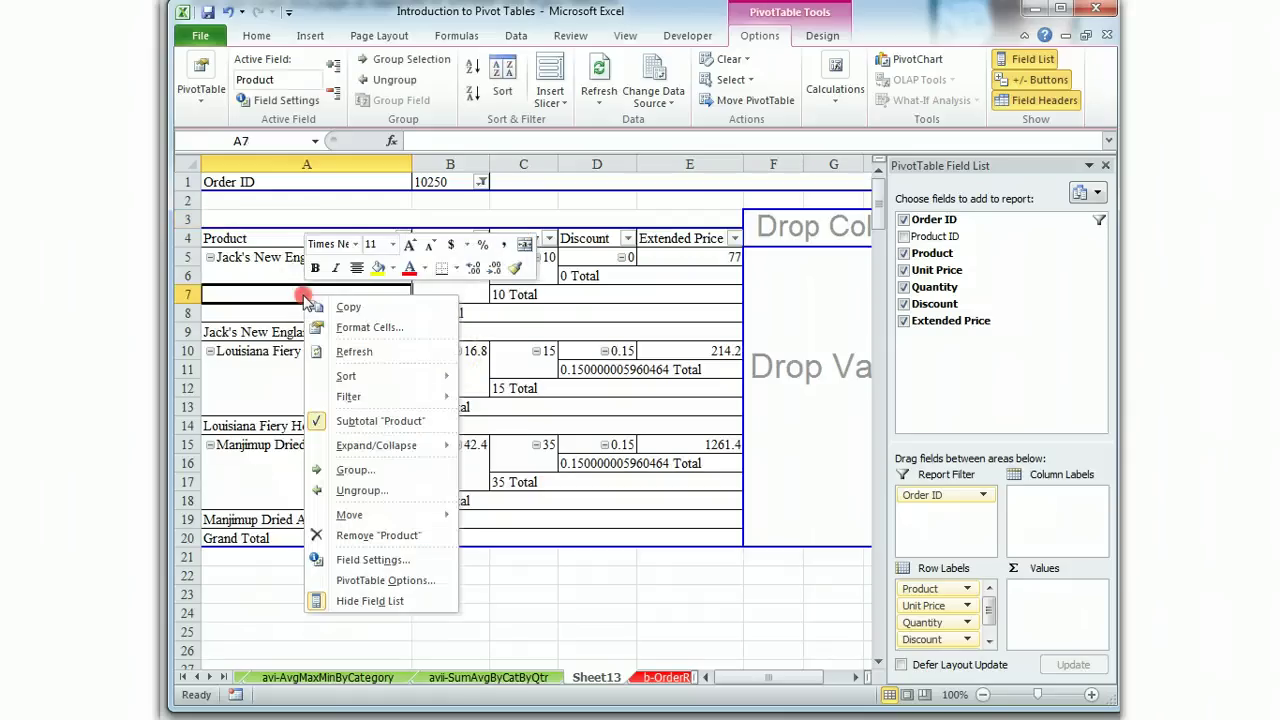
left_click(345, 421)
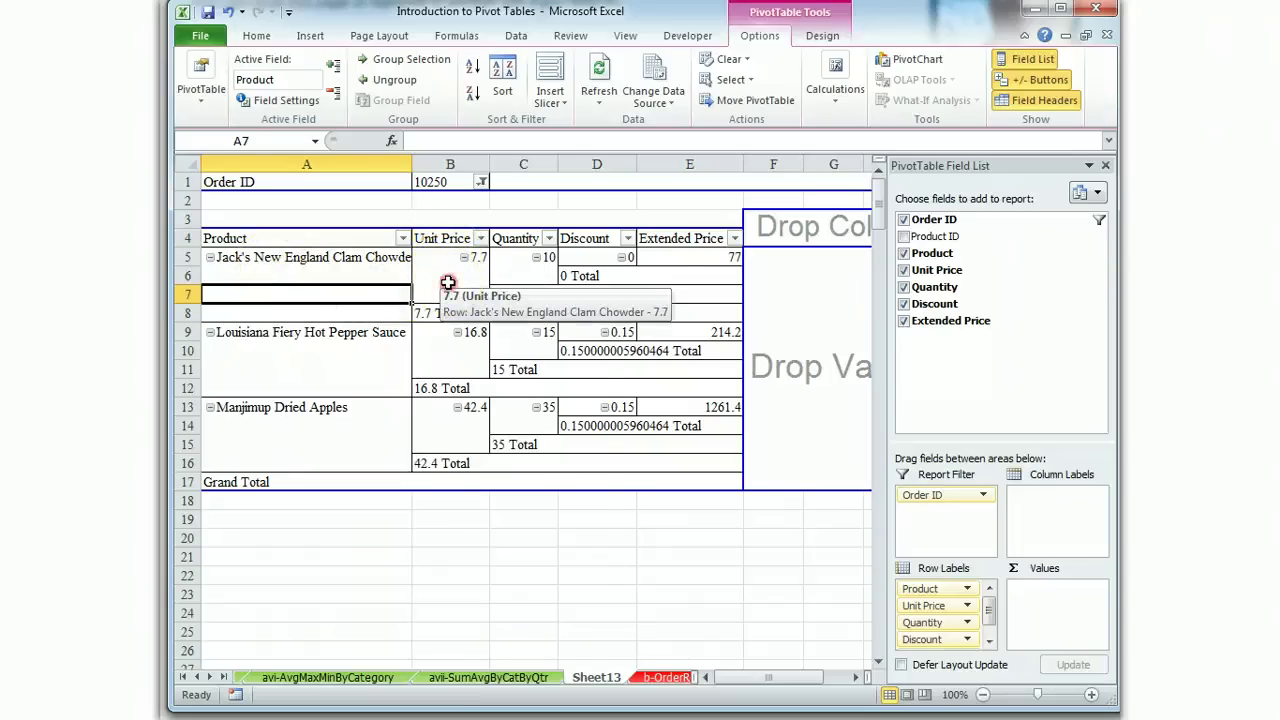
right_click(448, 284)
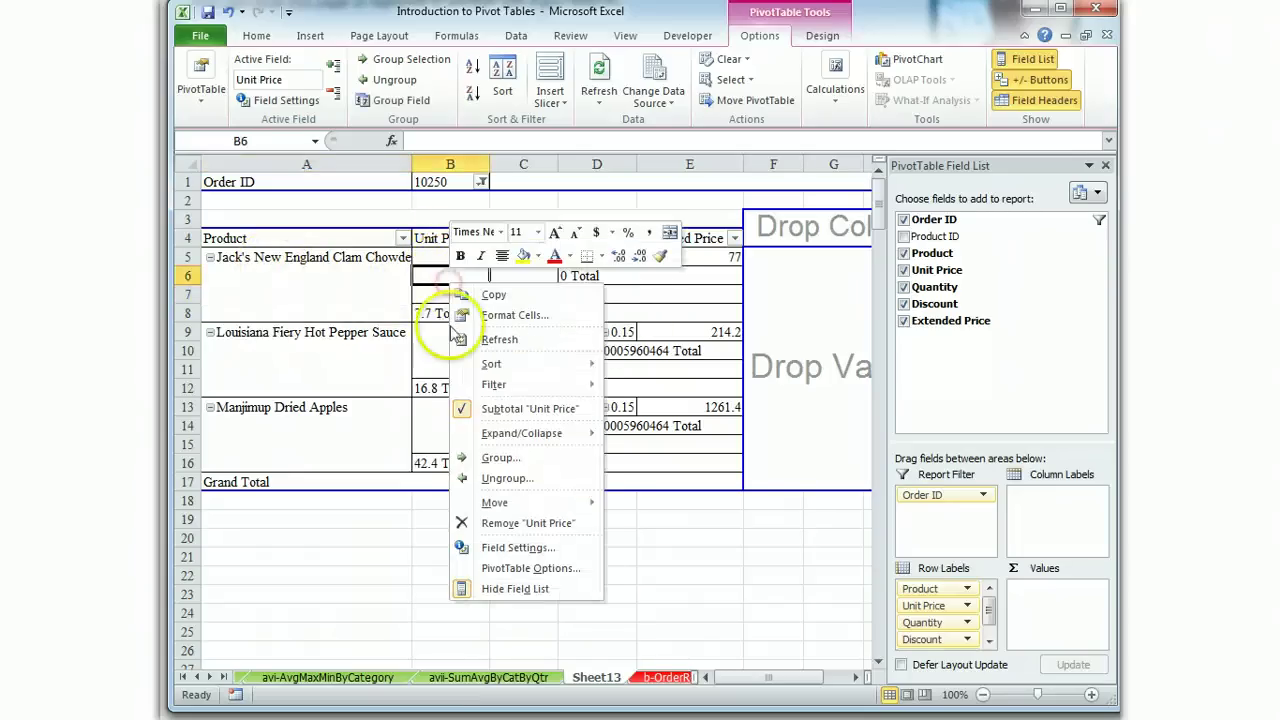
left_click(512, 409)
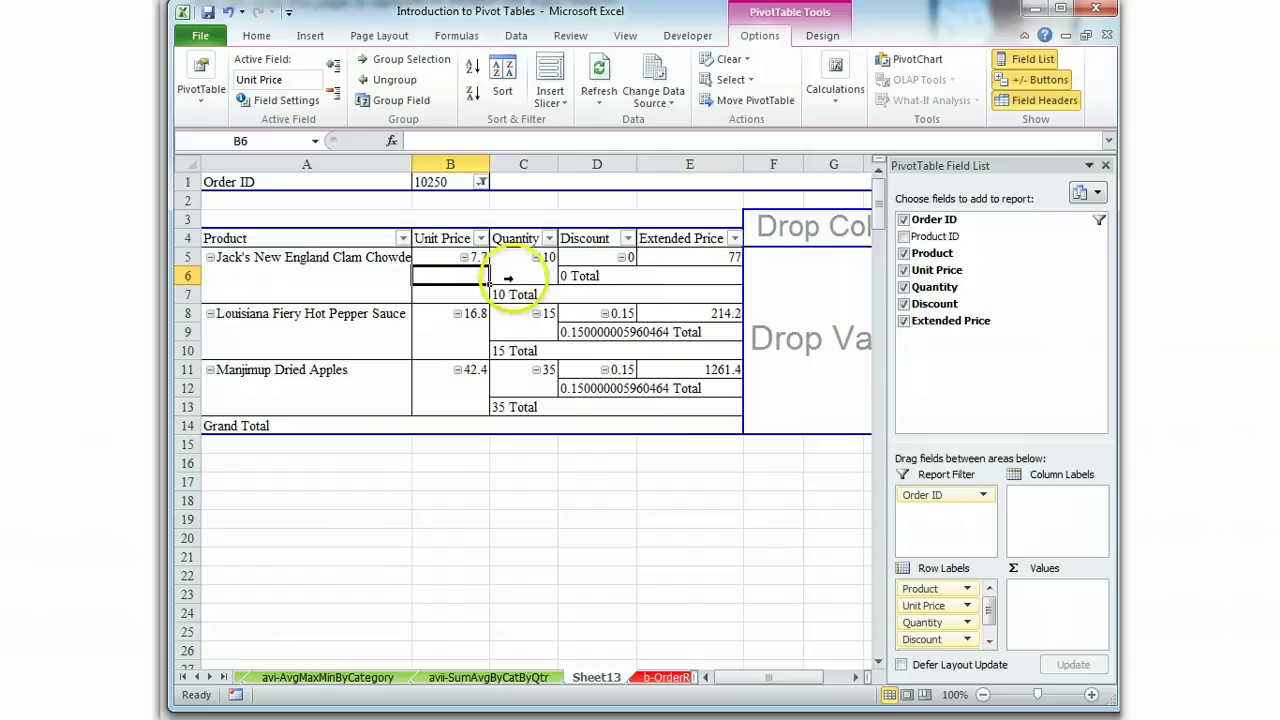
right_click(524, 276)
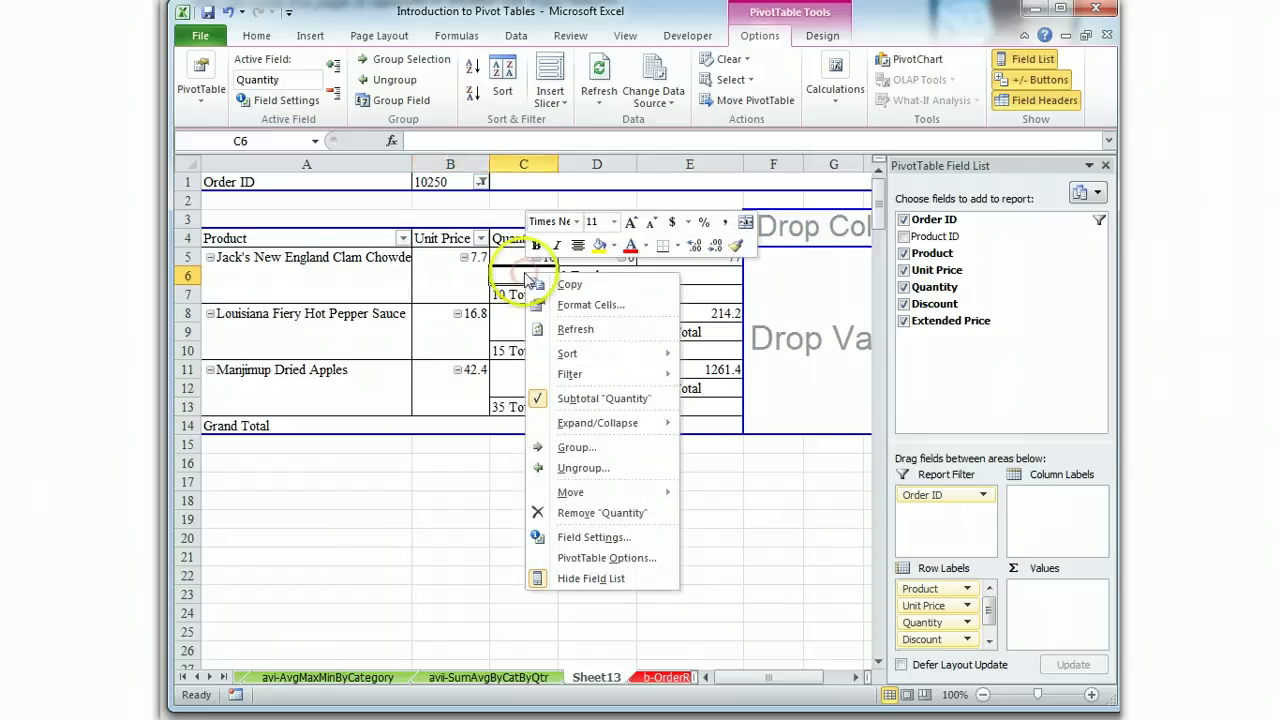
left_click(569, 398)
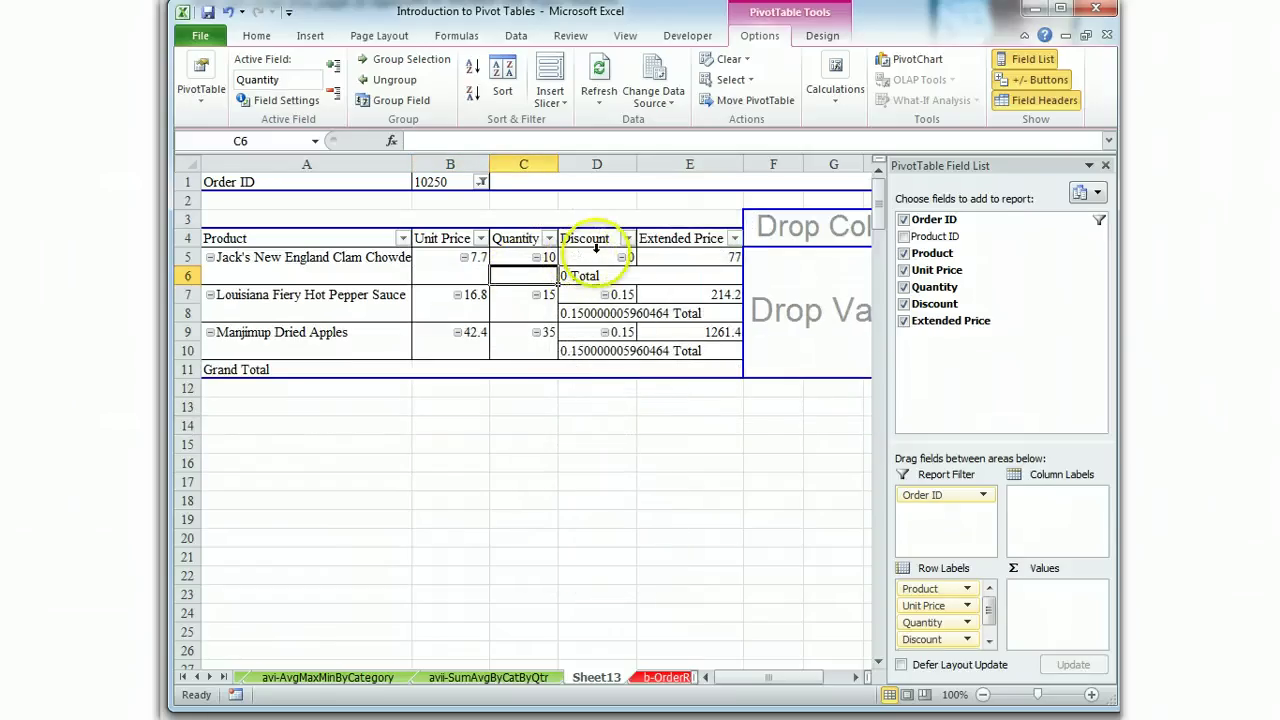
right_click(596, 257)
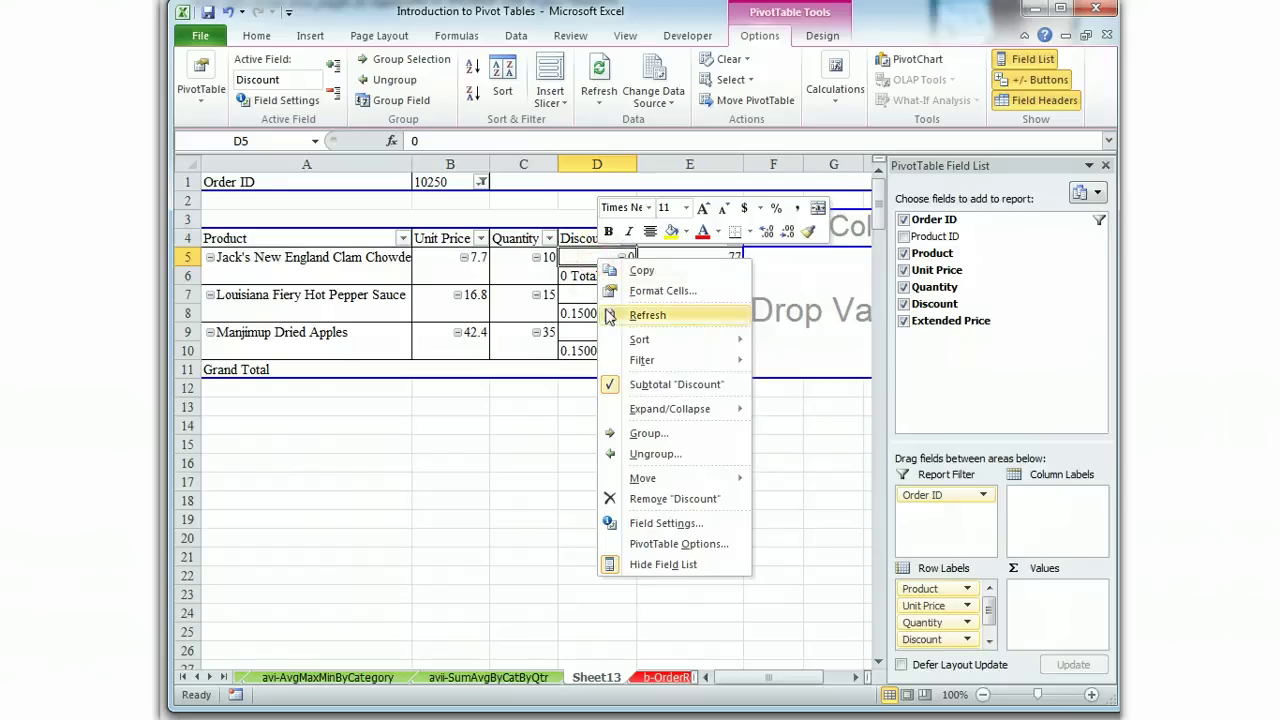
left_click(655, 386)
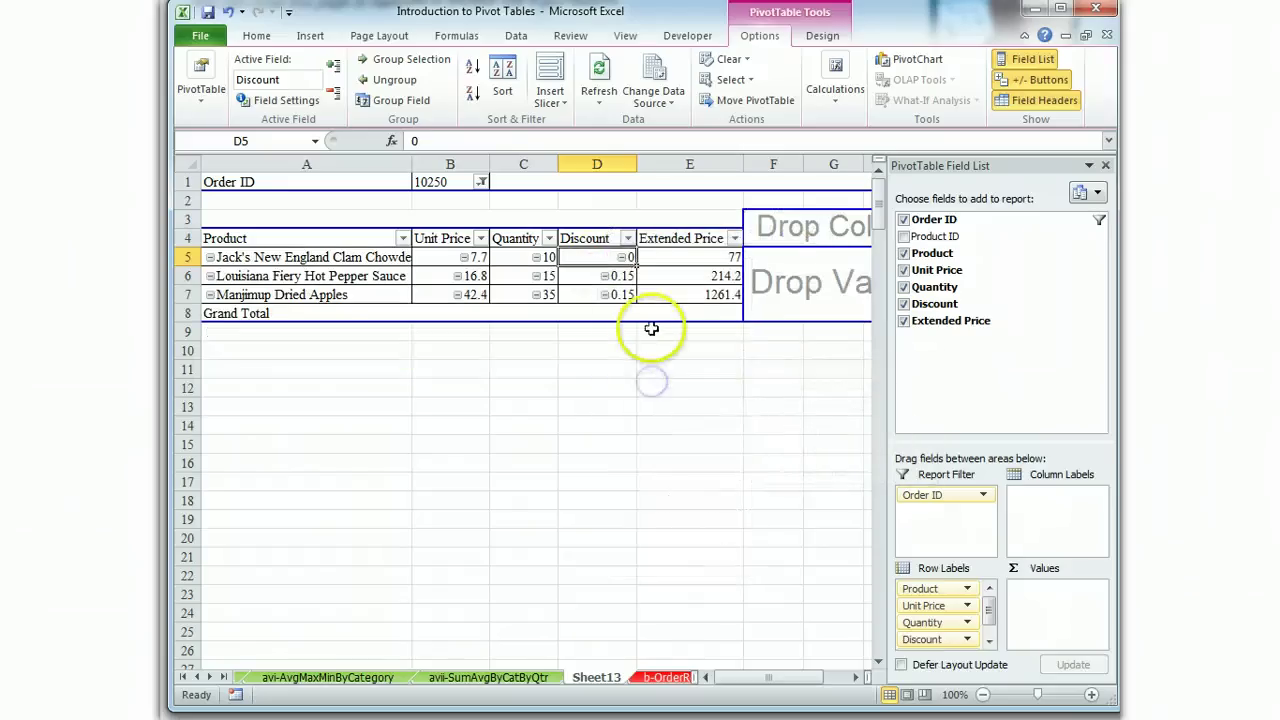
Open the Product row field's dropdown menu in the Row Labels area.
left_click(937, 588)
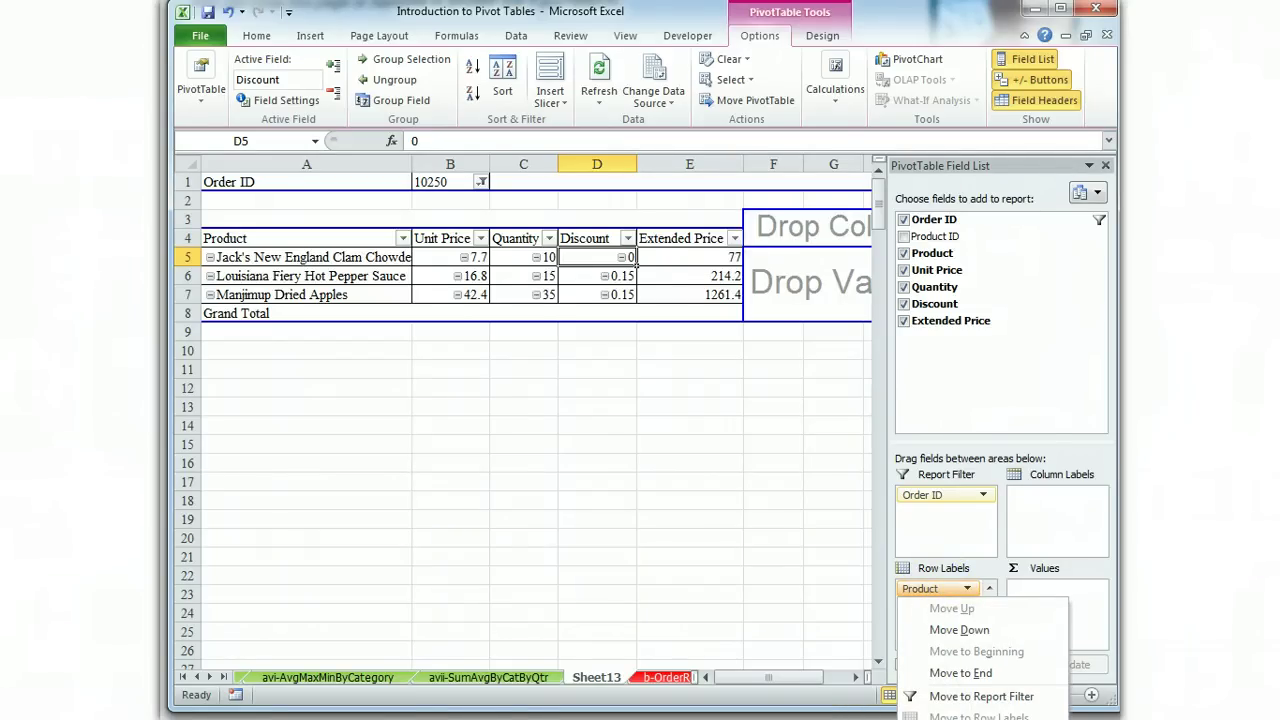
Open the Product field settings, then move Extended Price into Values for a 1552.6 Grand Total.
left_click(203, 710)
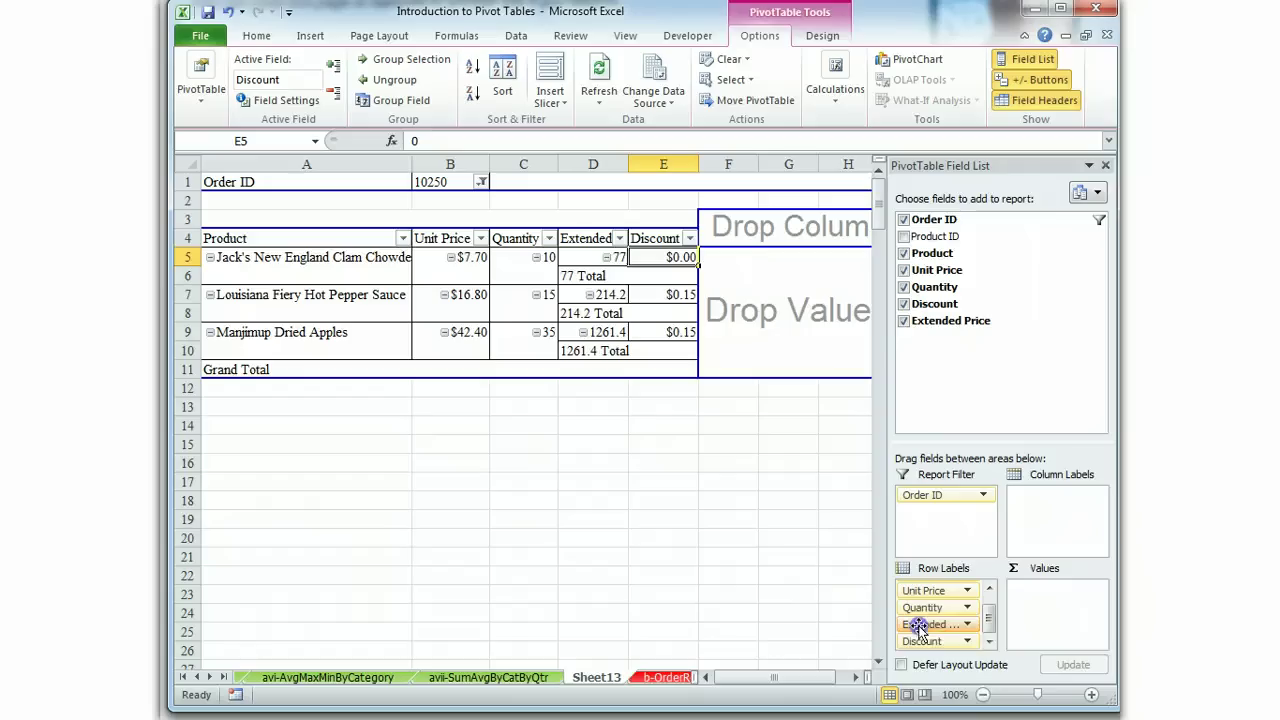
left_click_drag(918, 626, 1052, 610)
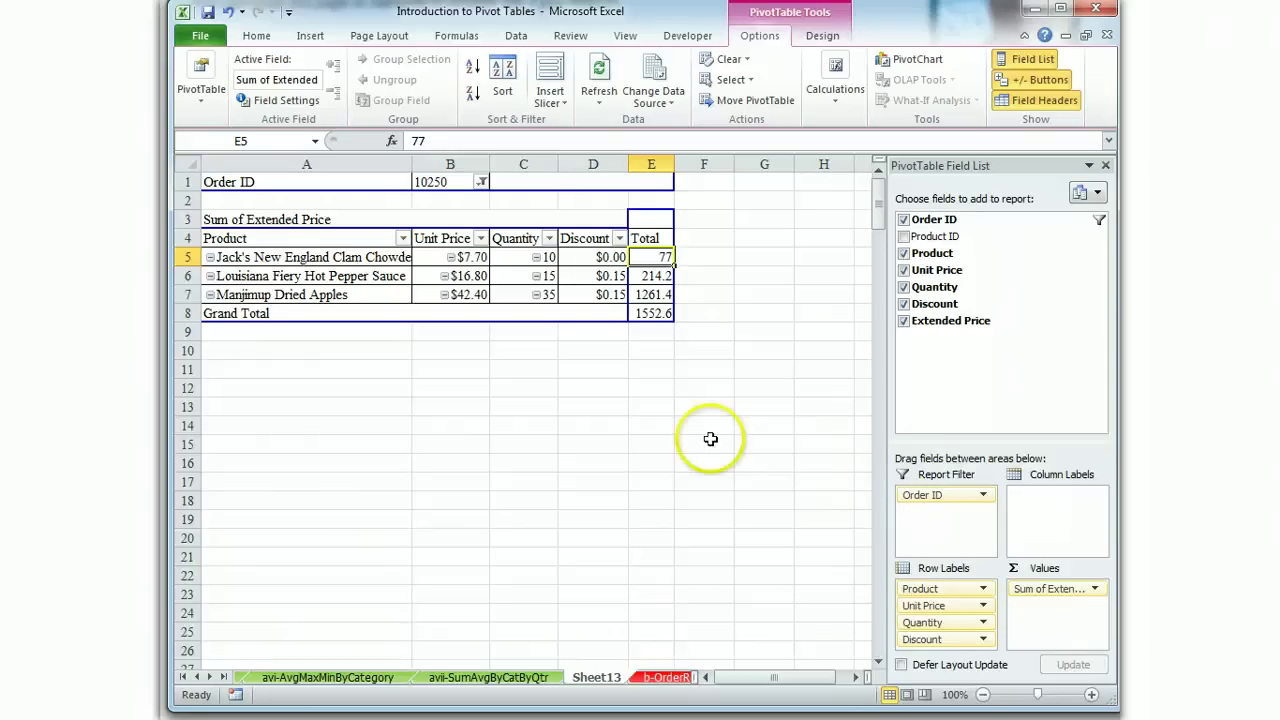
Format Sum of Extended Price as Currency, giving a $1,552.60 Grand Total.
left_click(1060, 590)
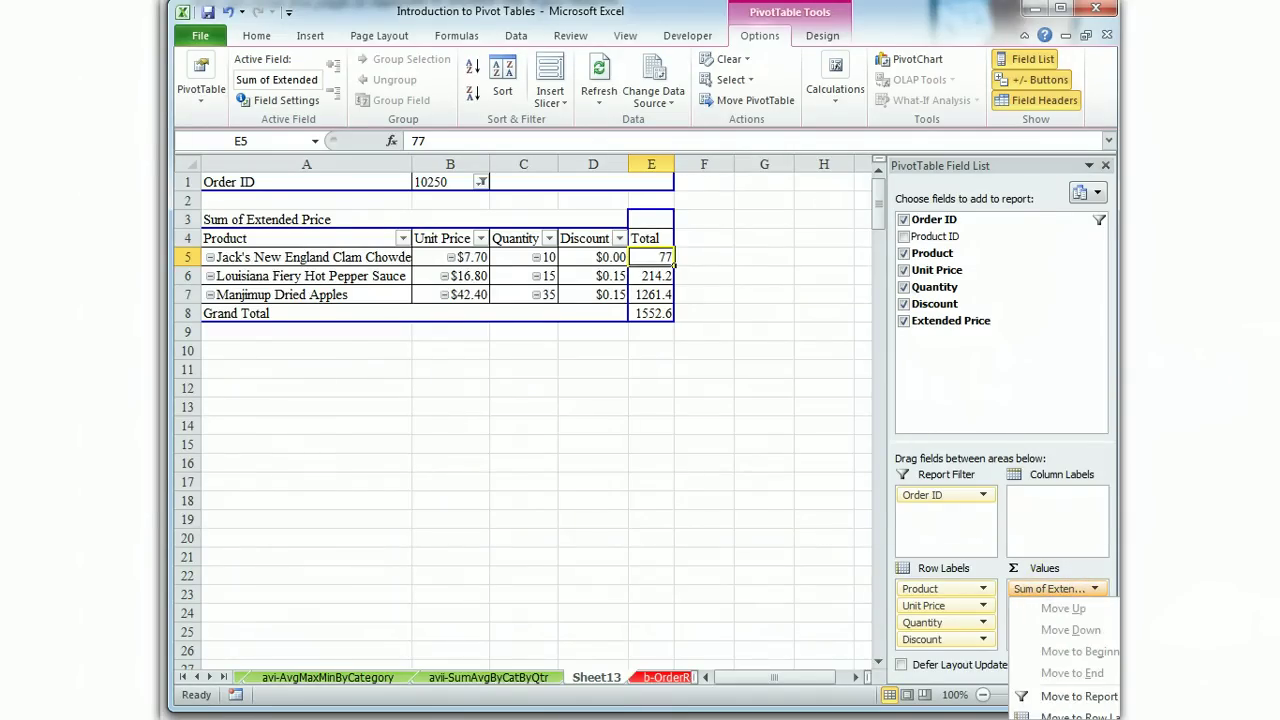
key("n")
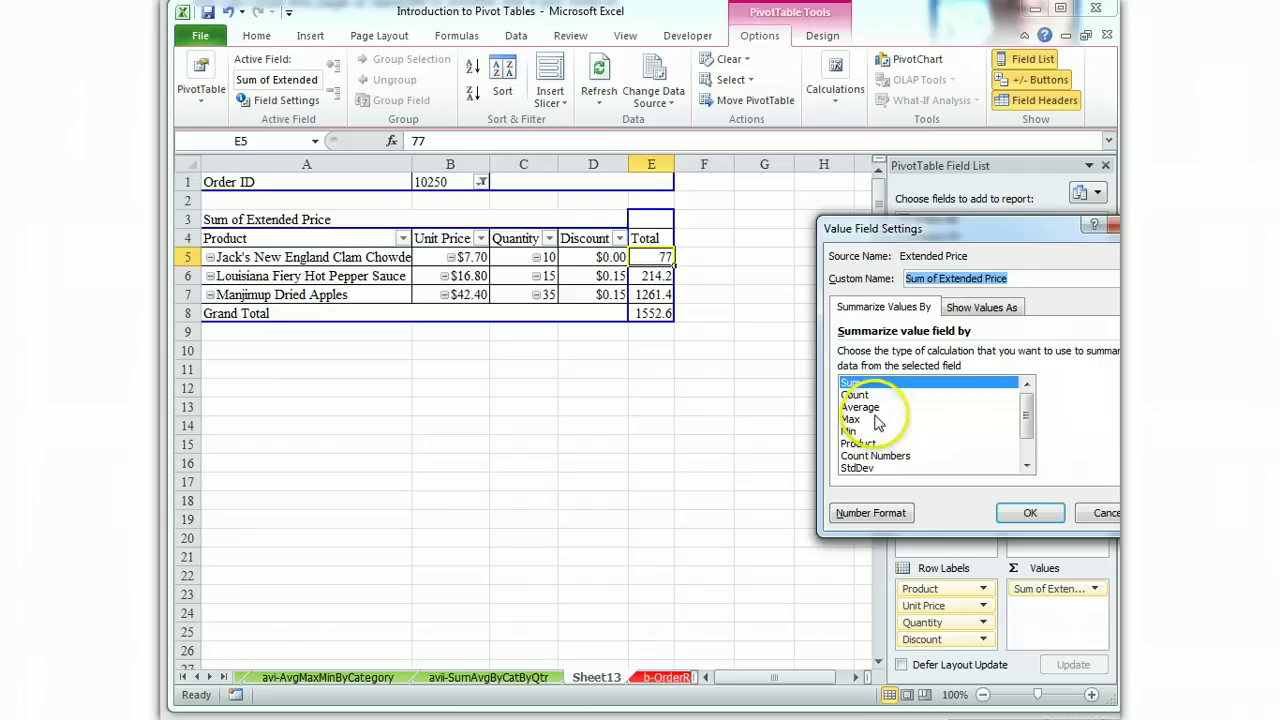
left_click(893, 512)
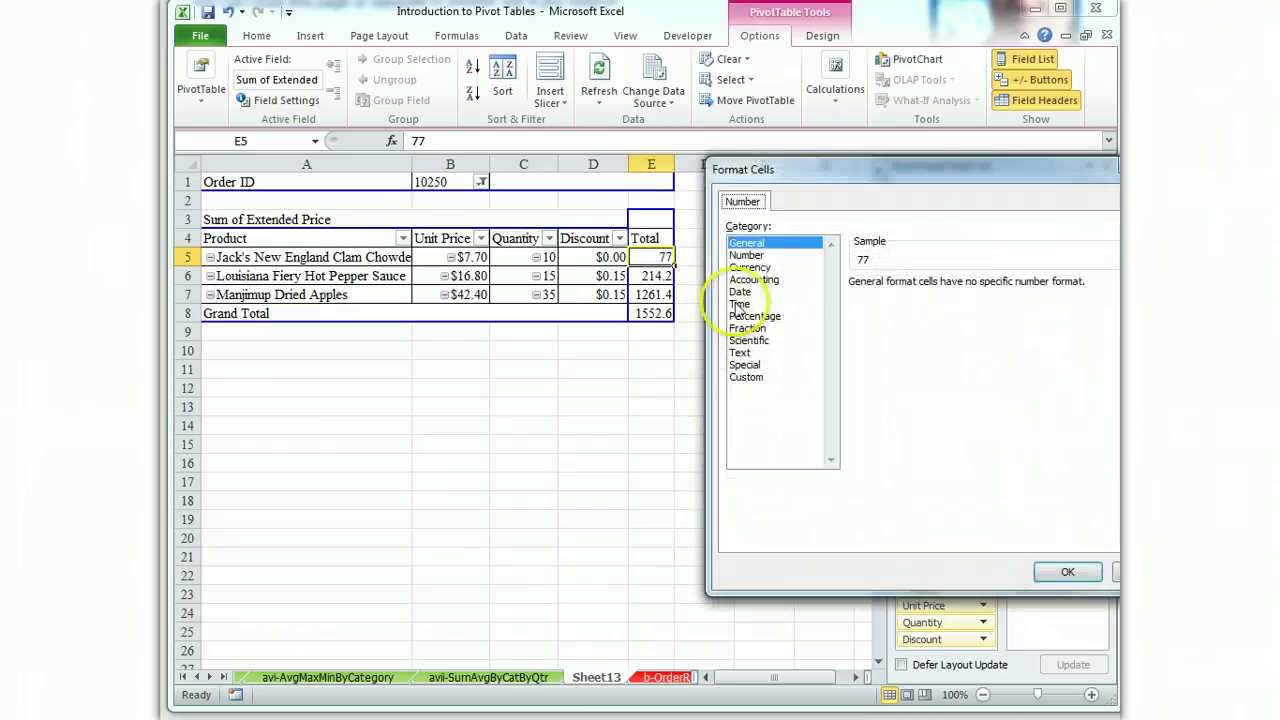
left_click(750, 267)
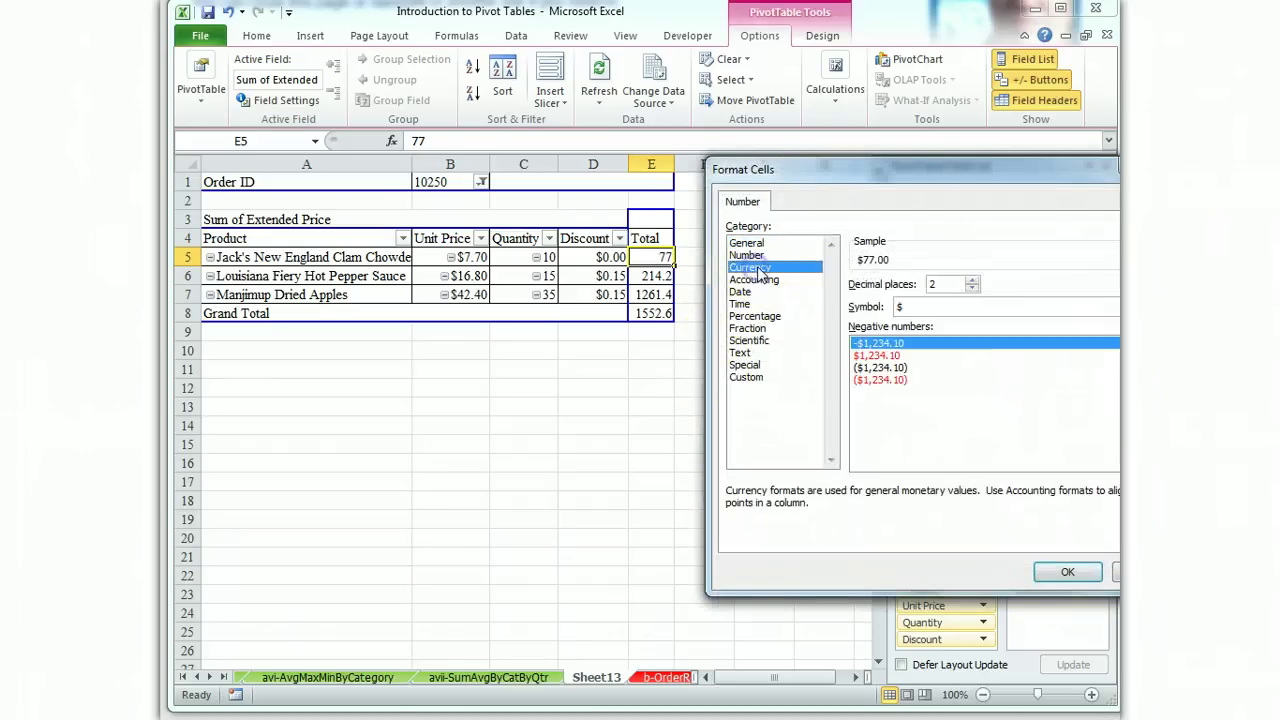
left_click(1067, 572)
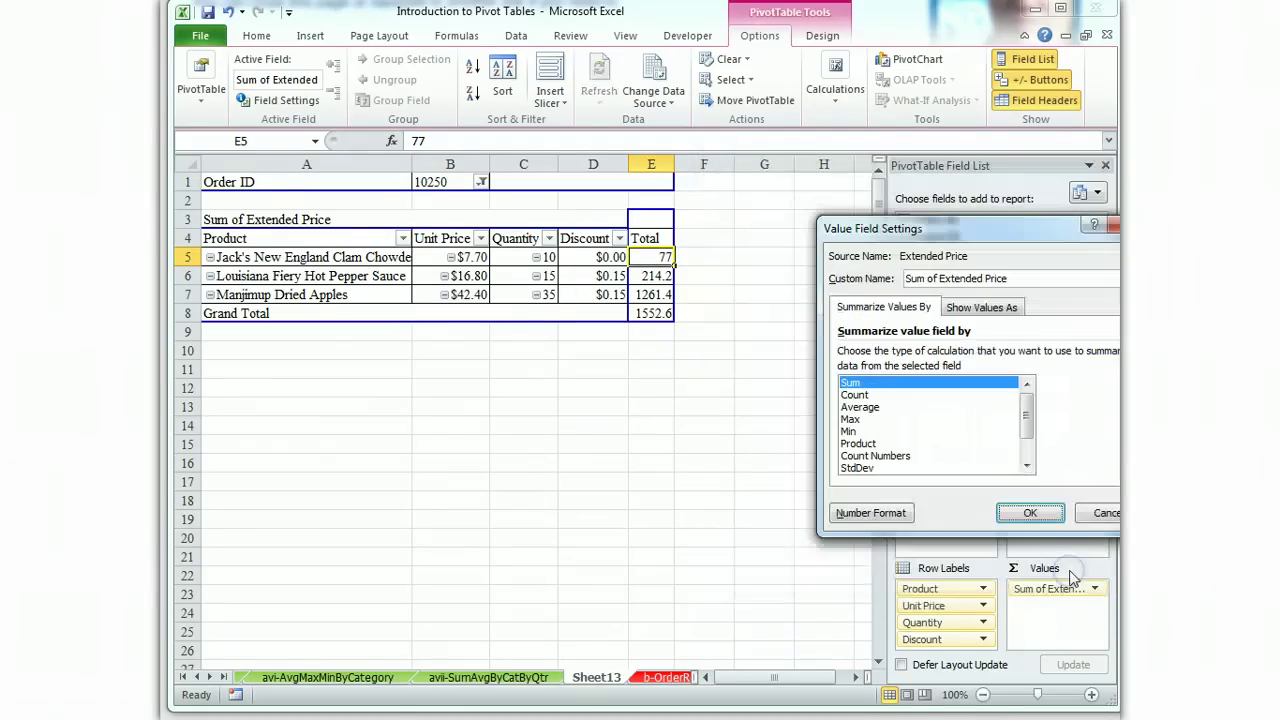
left_click(1030, 513)
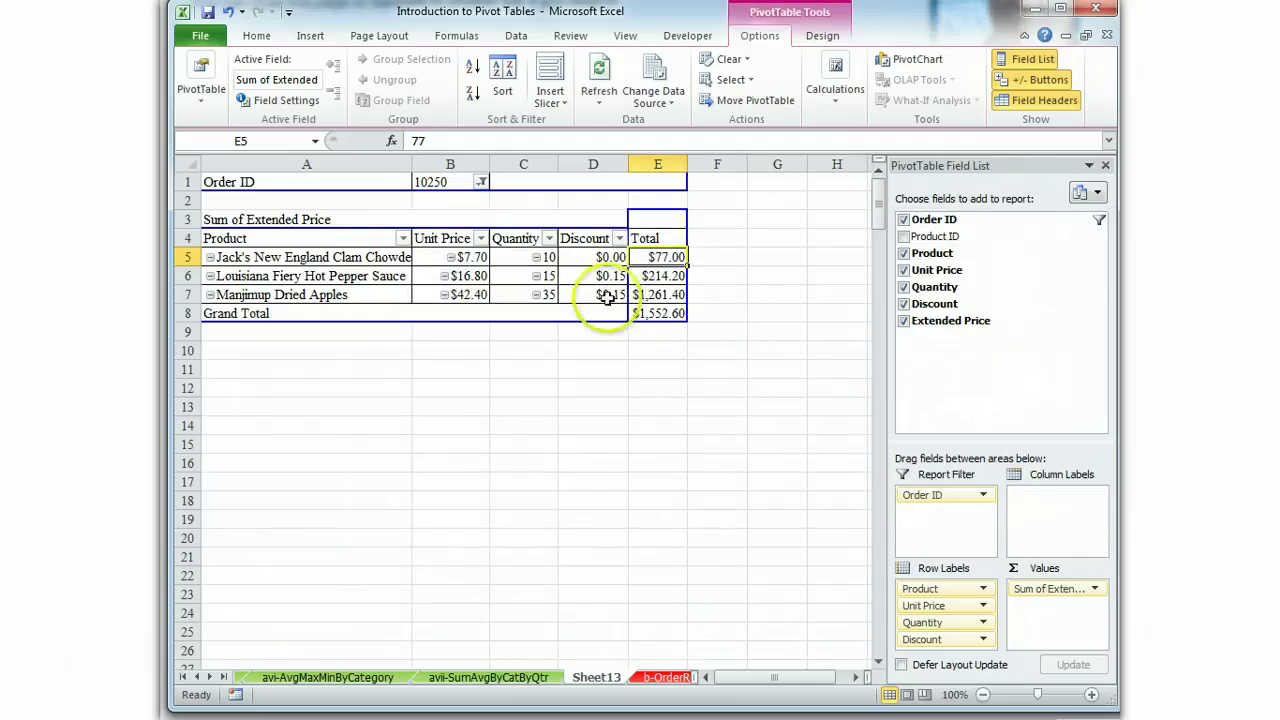
Format the Discount field as Percentage with no decimals, showing 0%, 15%, 15%.
left_click(958, 641)
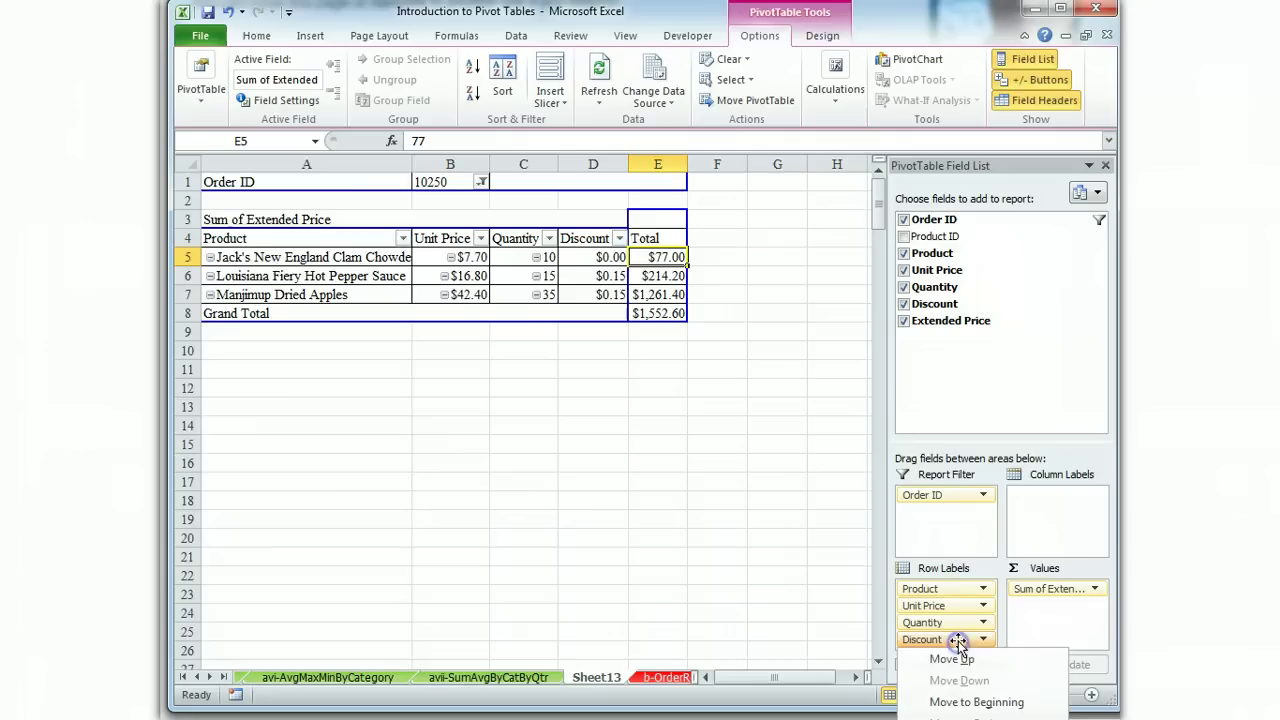
left_click(976, 716)
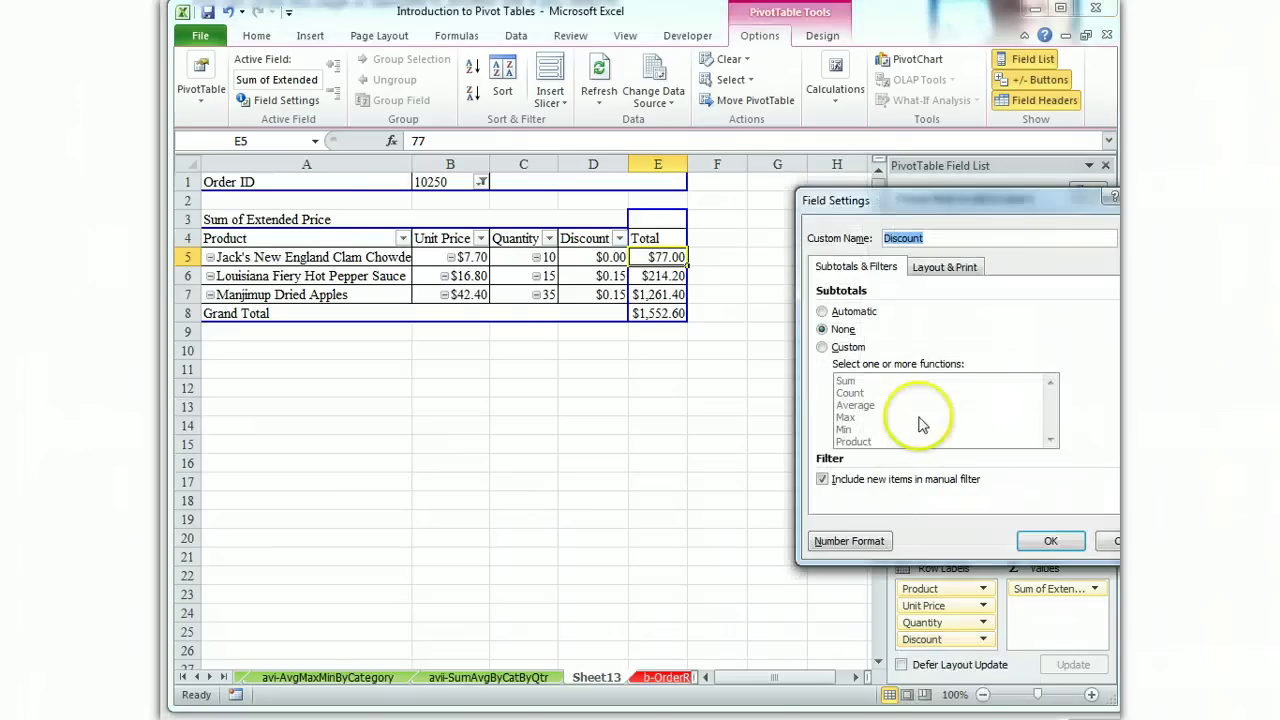
left_click(849, 541)
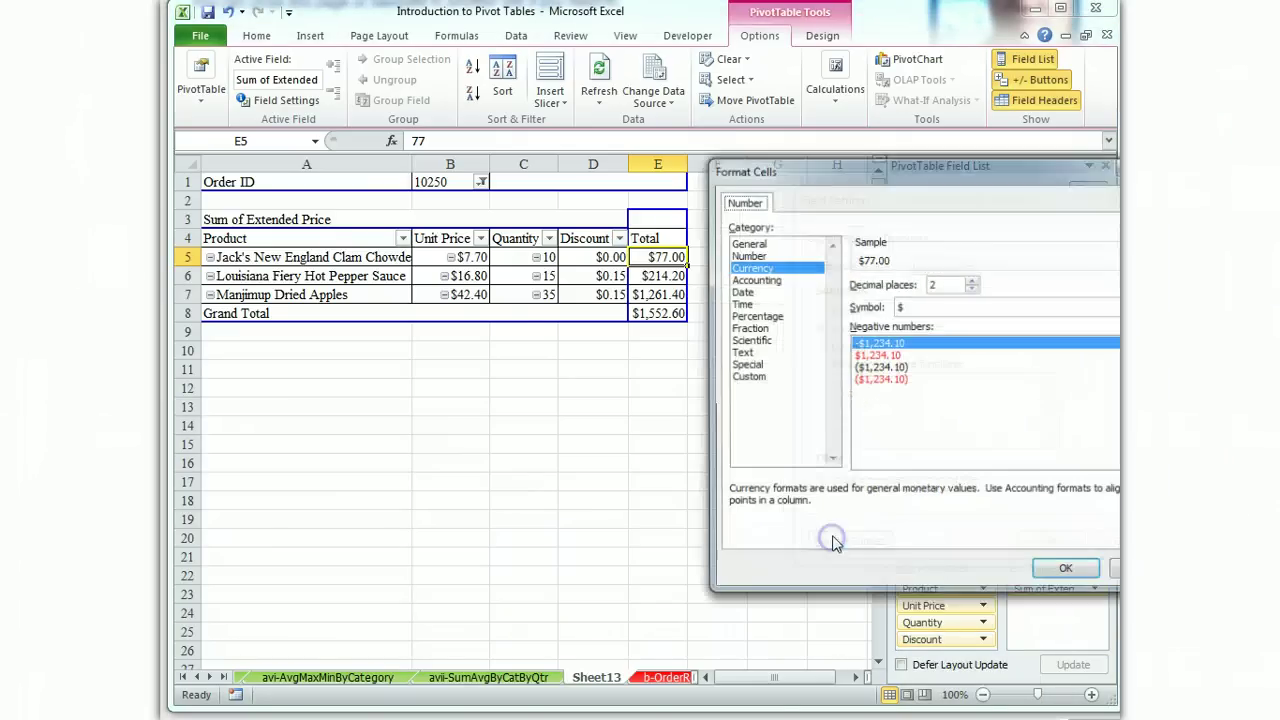
left_click(770, 316)
left_click(972, 289)
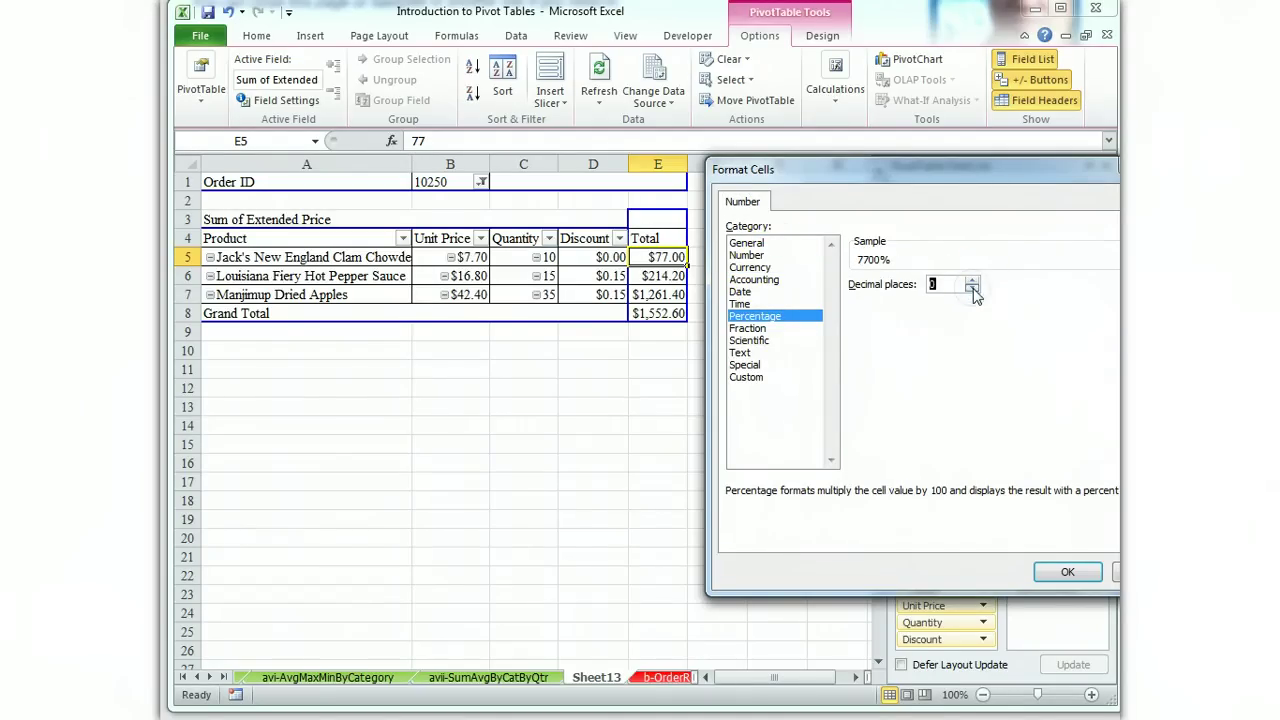
left_click(1062, 572)
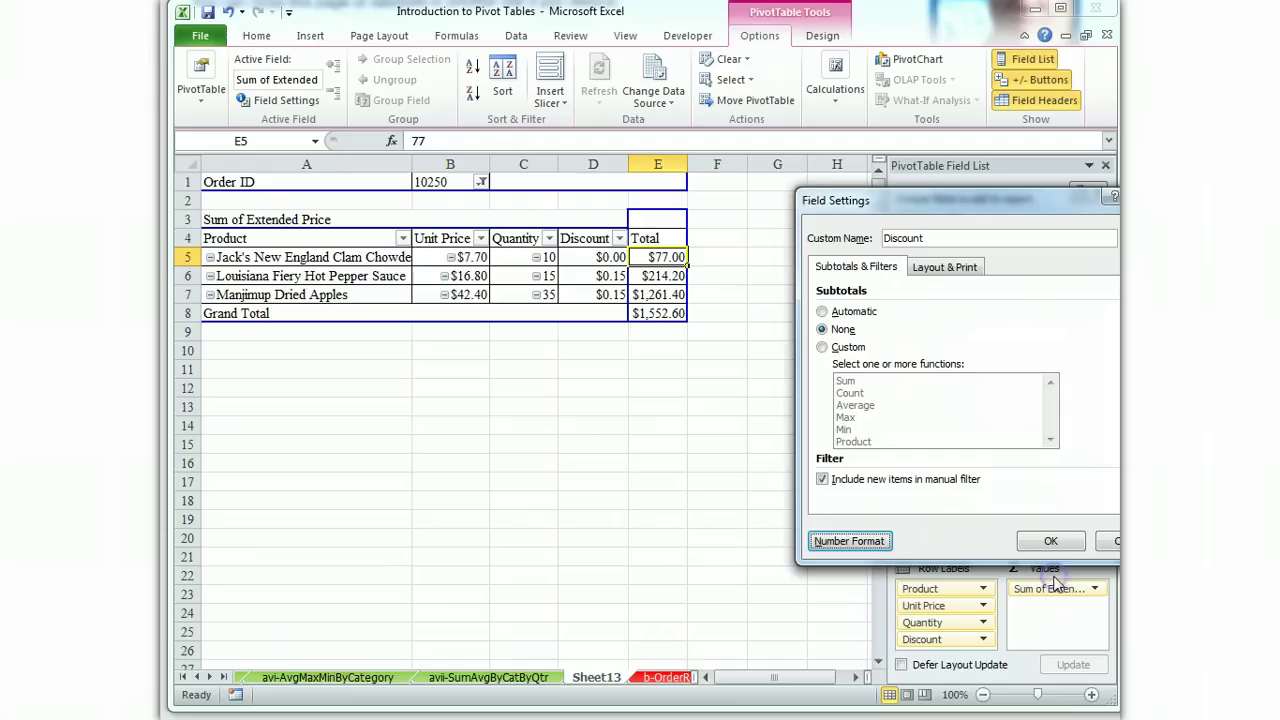
left_click(1050, 541)
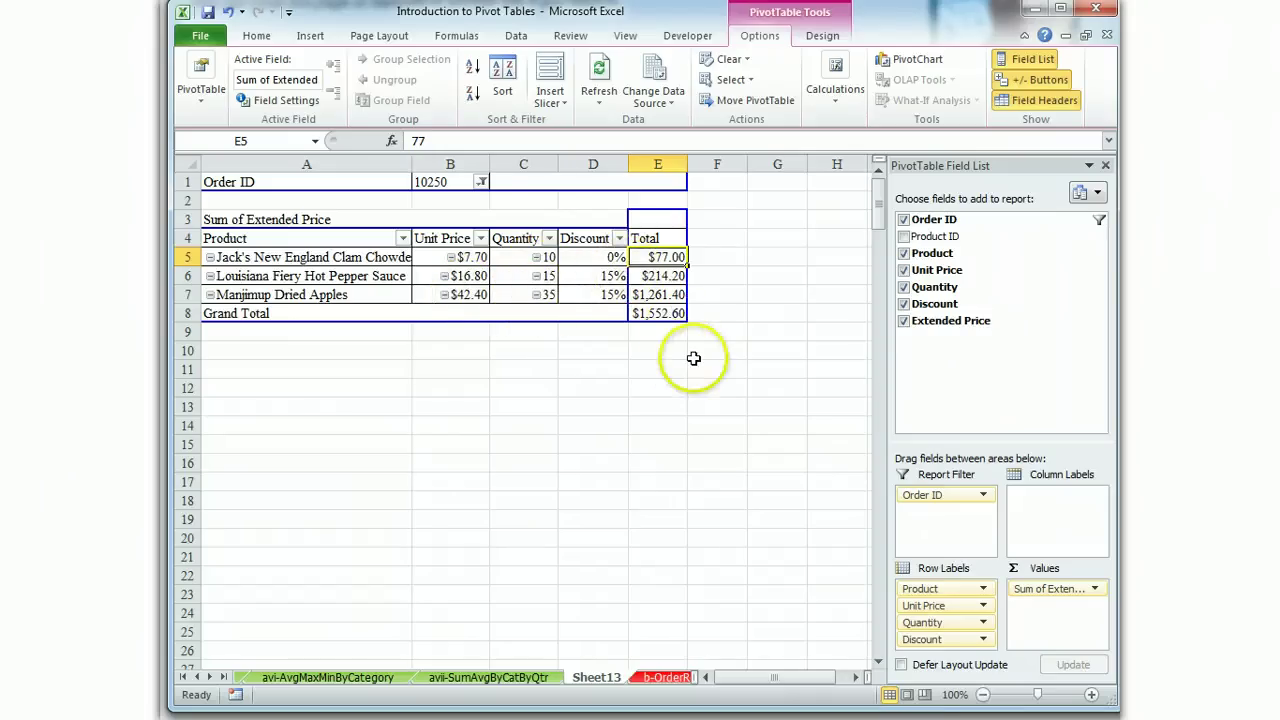
Widen column B, collapse the $42.40 unit price item, and turn off +/- buttons.
left_click_drag(489, 165, 745, 165)
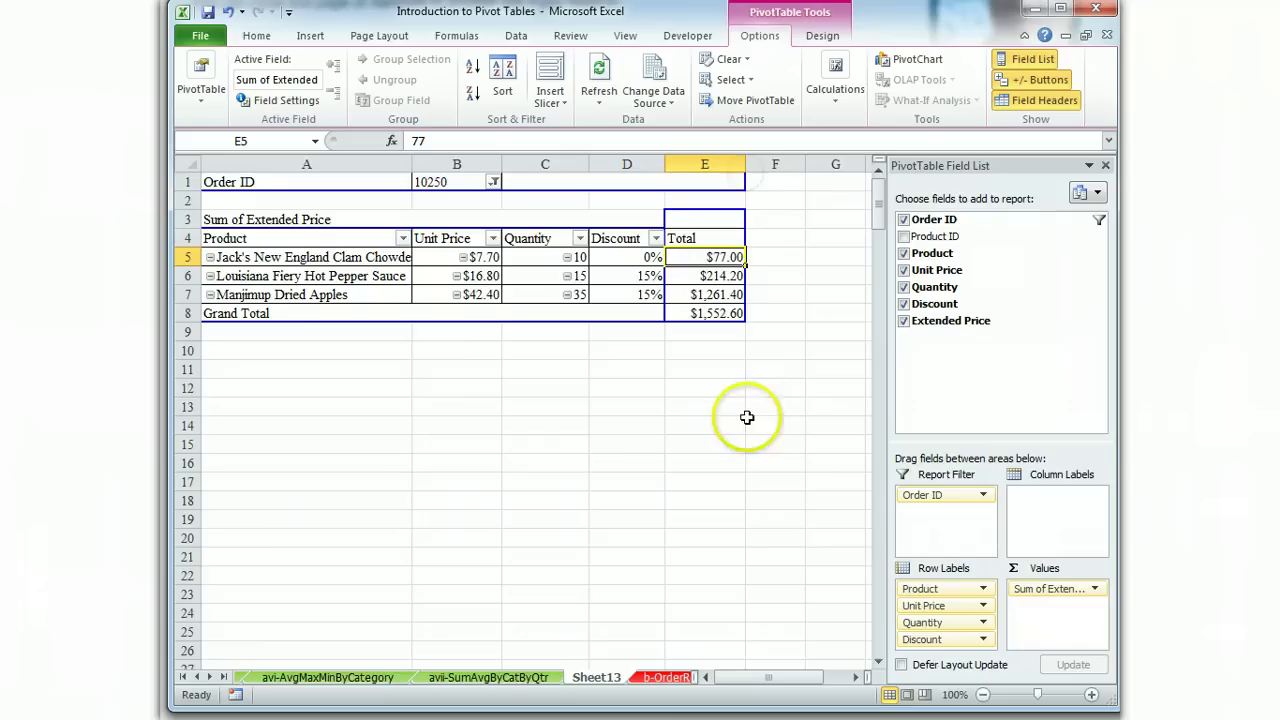
left_click(455, 296)
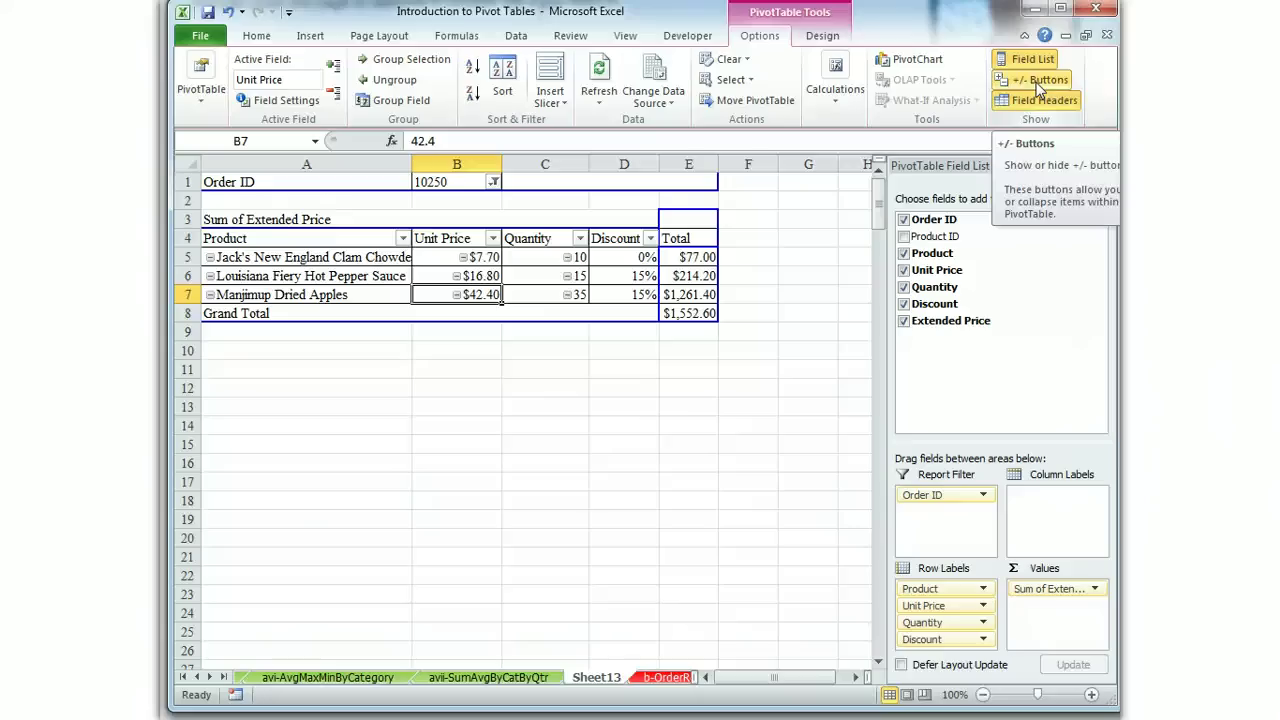
left_click(1040, 88)
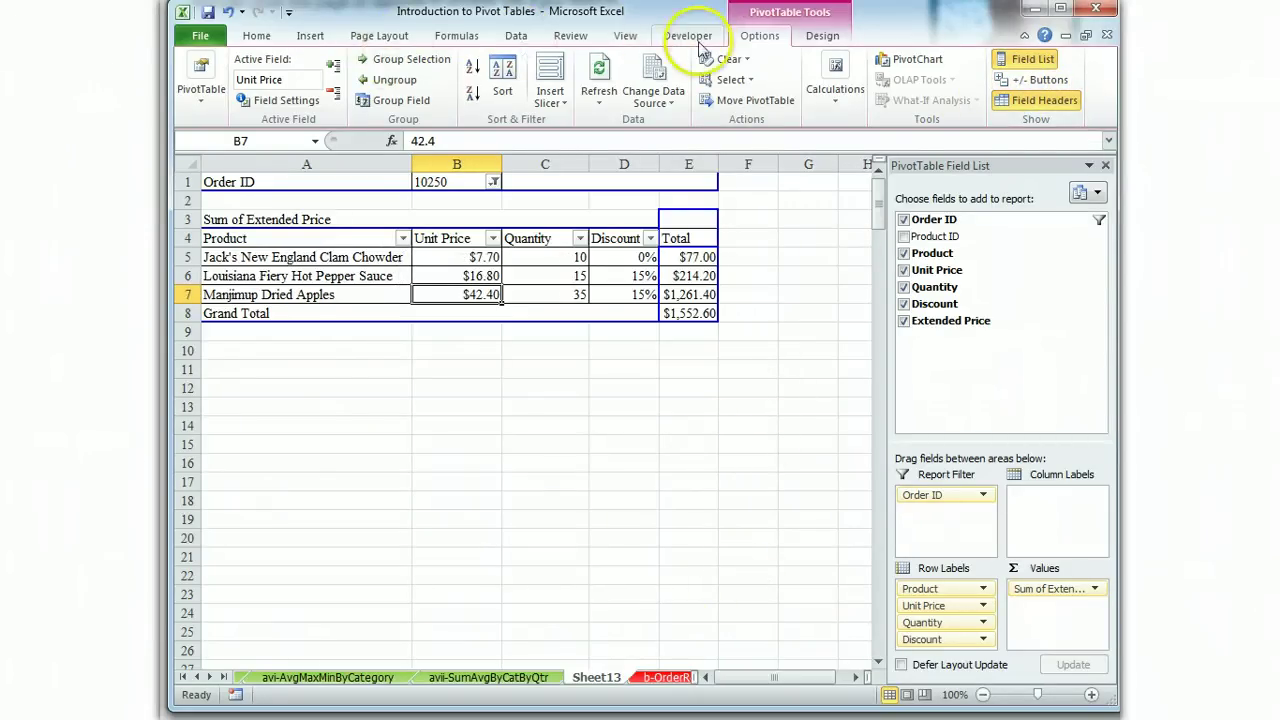
Browse the table style gallery without choosing, then select the Quantity values in C5:C7.
left_click(821, 36)
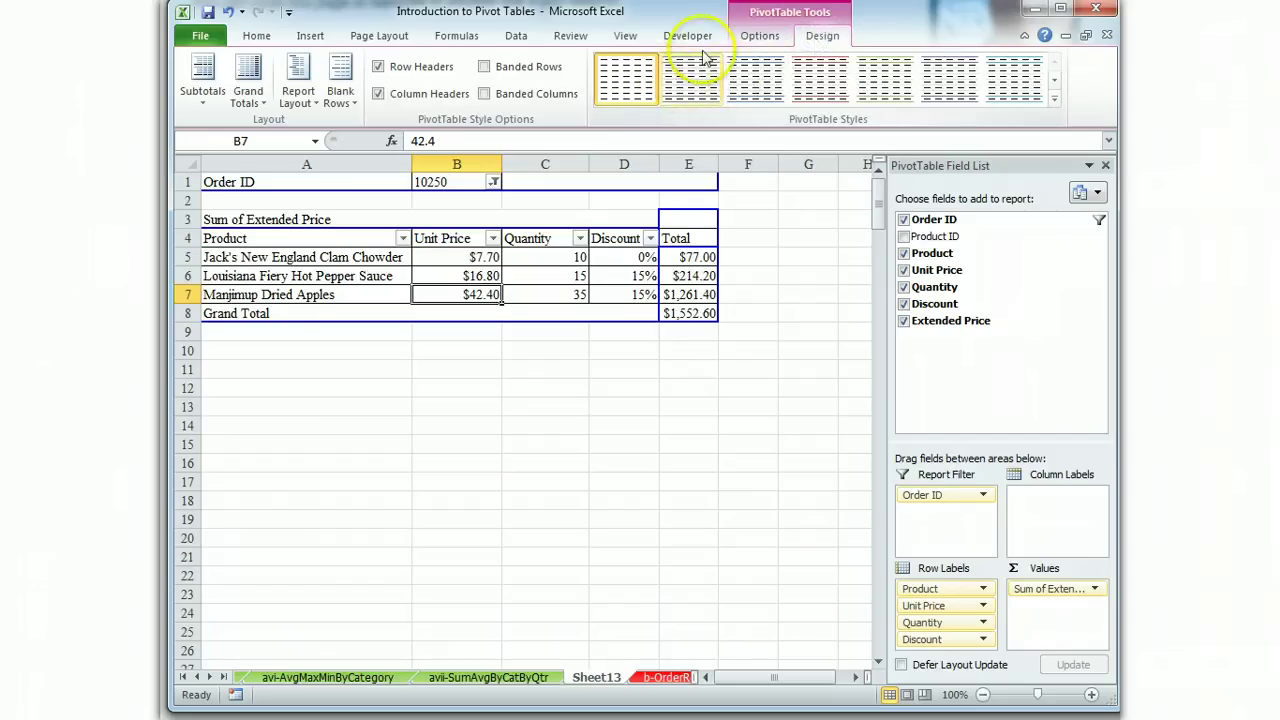
left_click(256, 36)
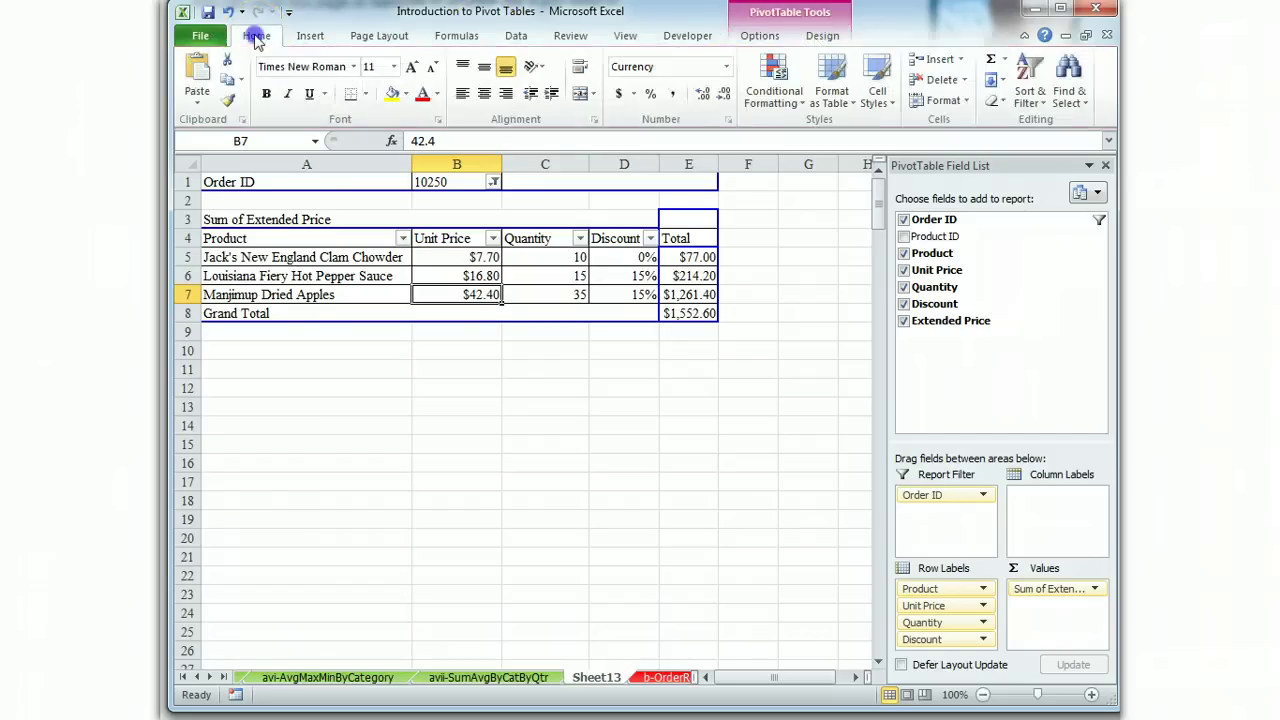
left_click(831, 88)
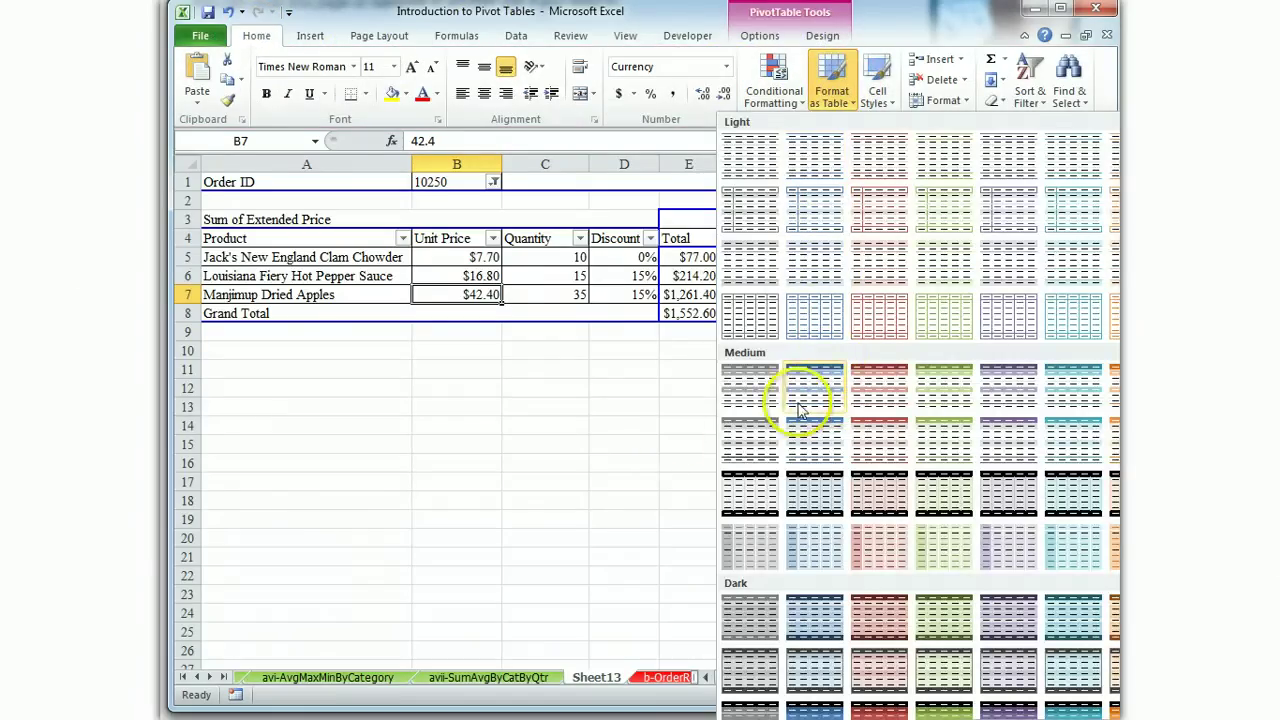
left_click(537, 265)
left_click_drag(555, 294, 552, 262)
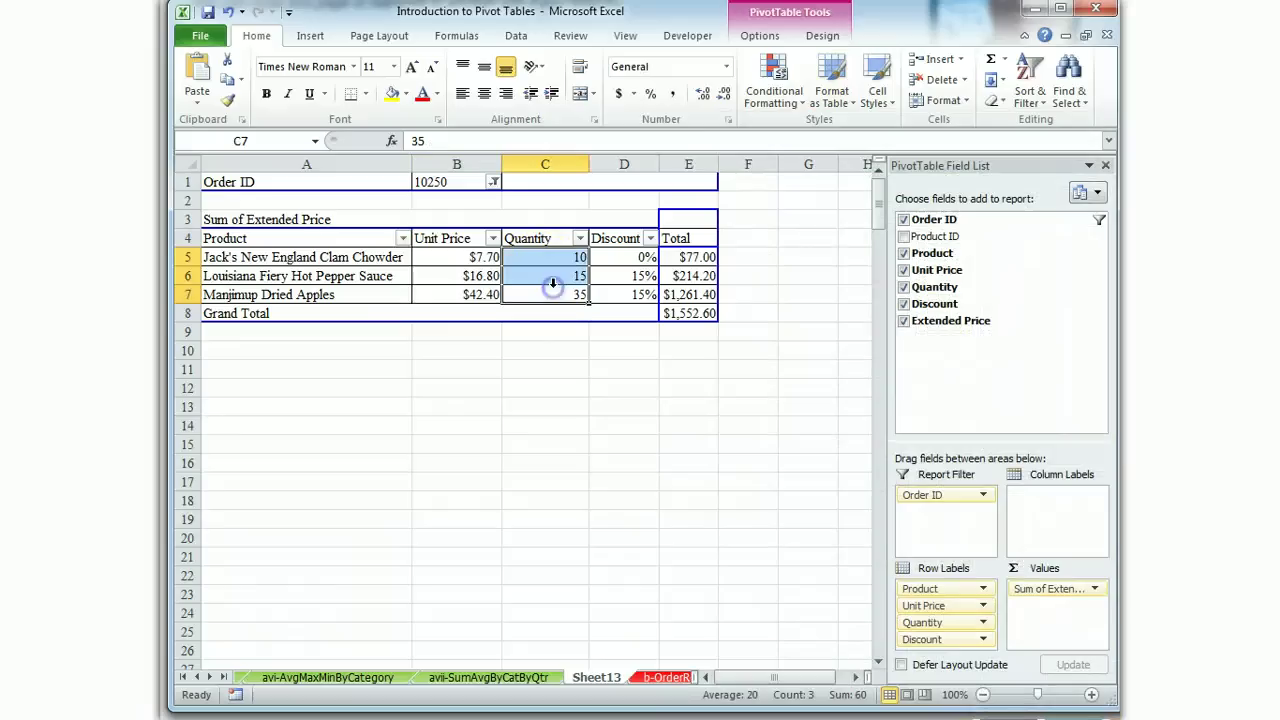
Try a blue Medium style, then give the pivot table the purple Pivot Style Medium.
left_click(831, 88)
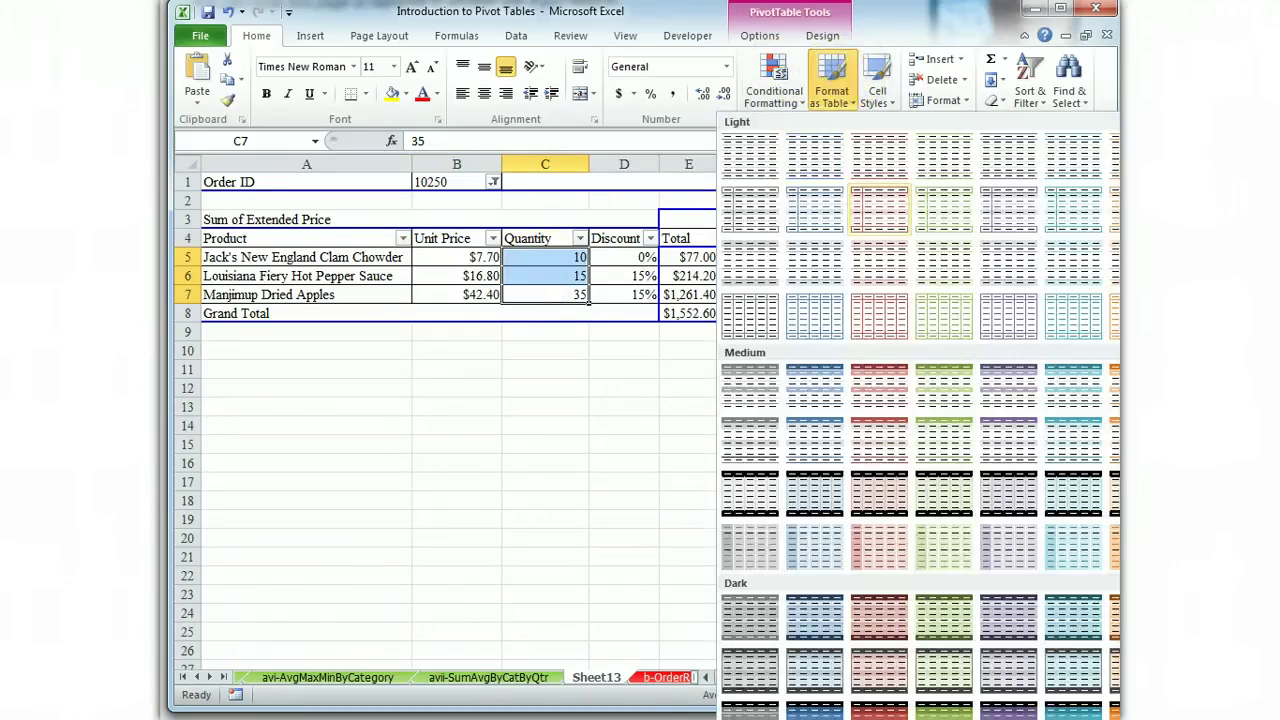
left_click(817, 385)
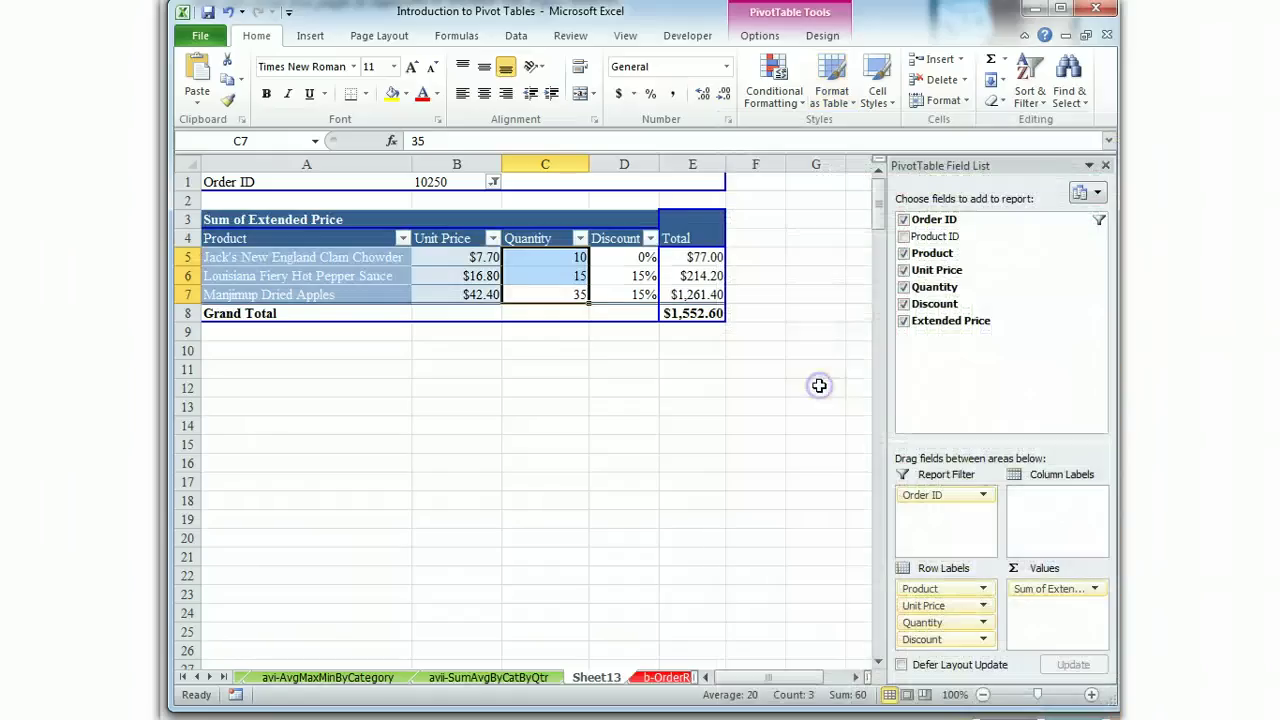
left_click(815, 89)
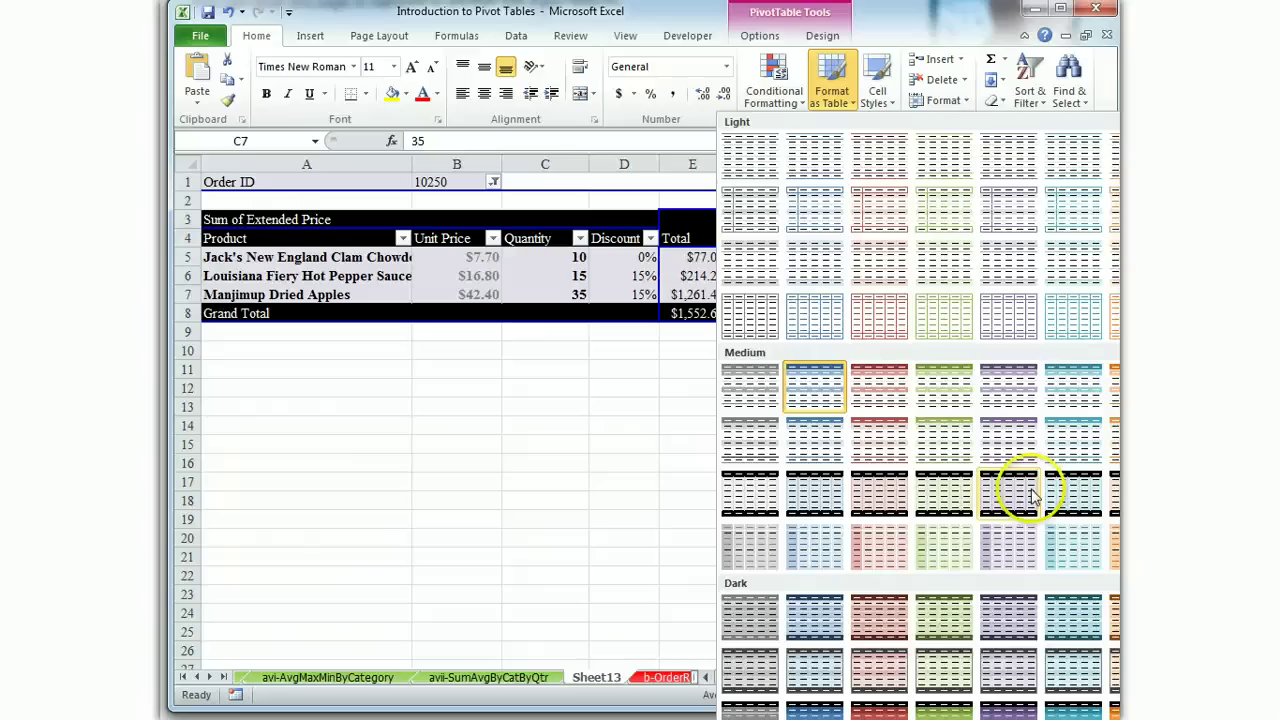
left_click(1006, 443)
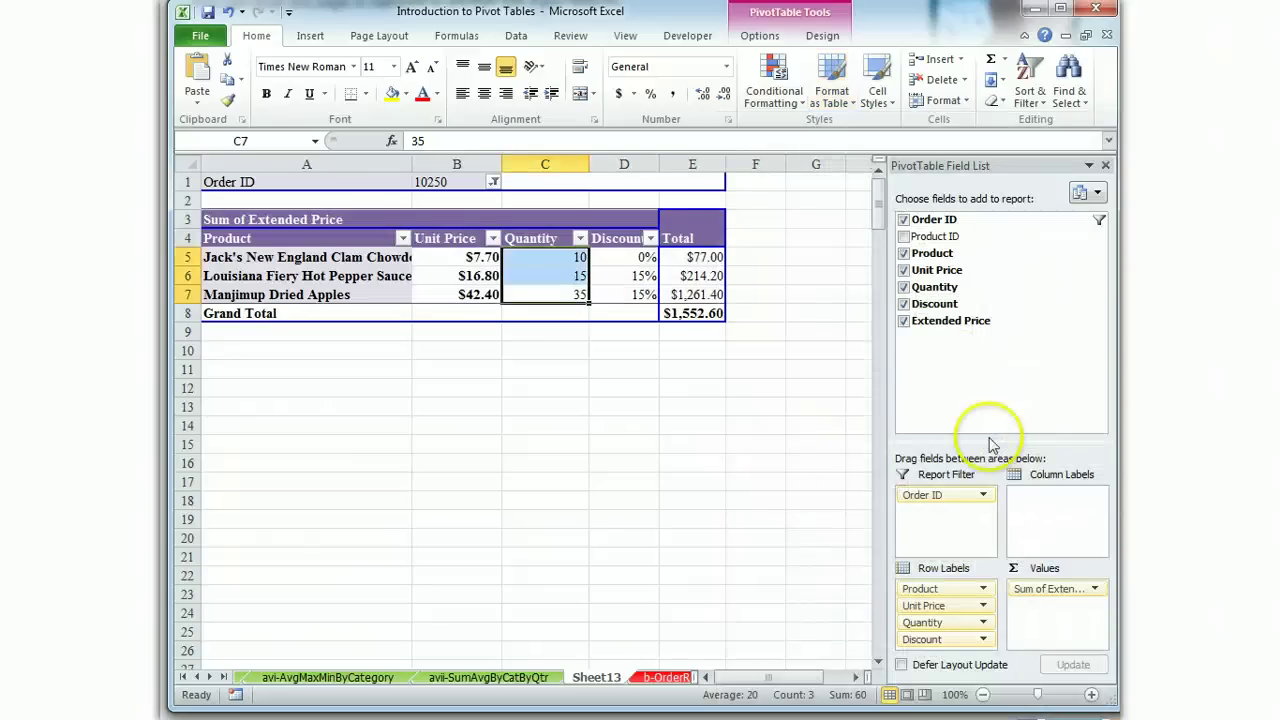
left_click(753, 481)
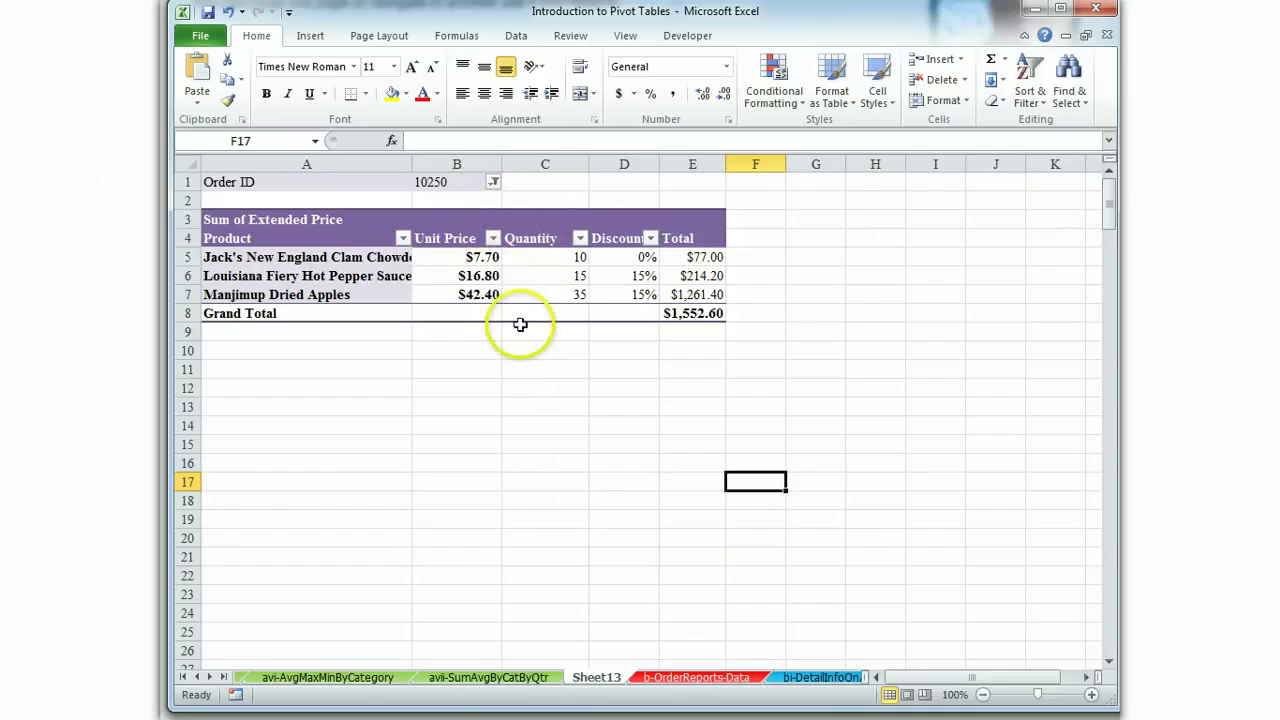
Filter the pivot table's Order ID field to order 10893.
left_click(493, 182)
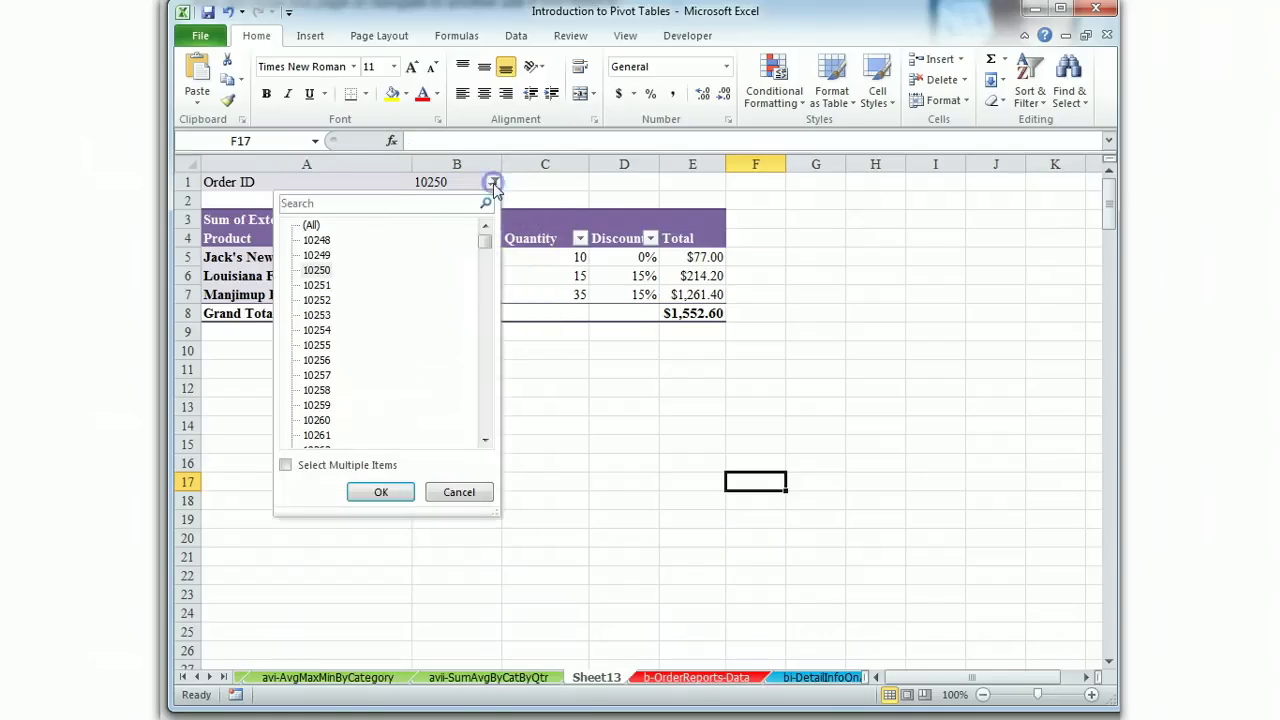
left_click_drag(484, 242, 462, 390)
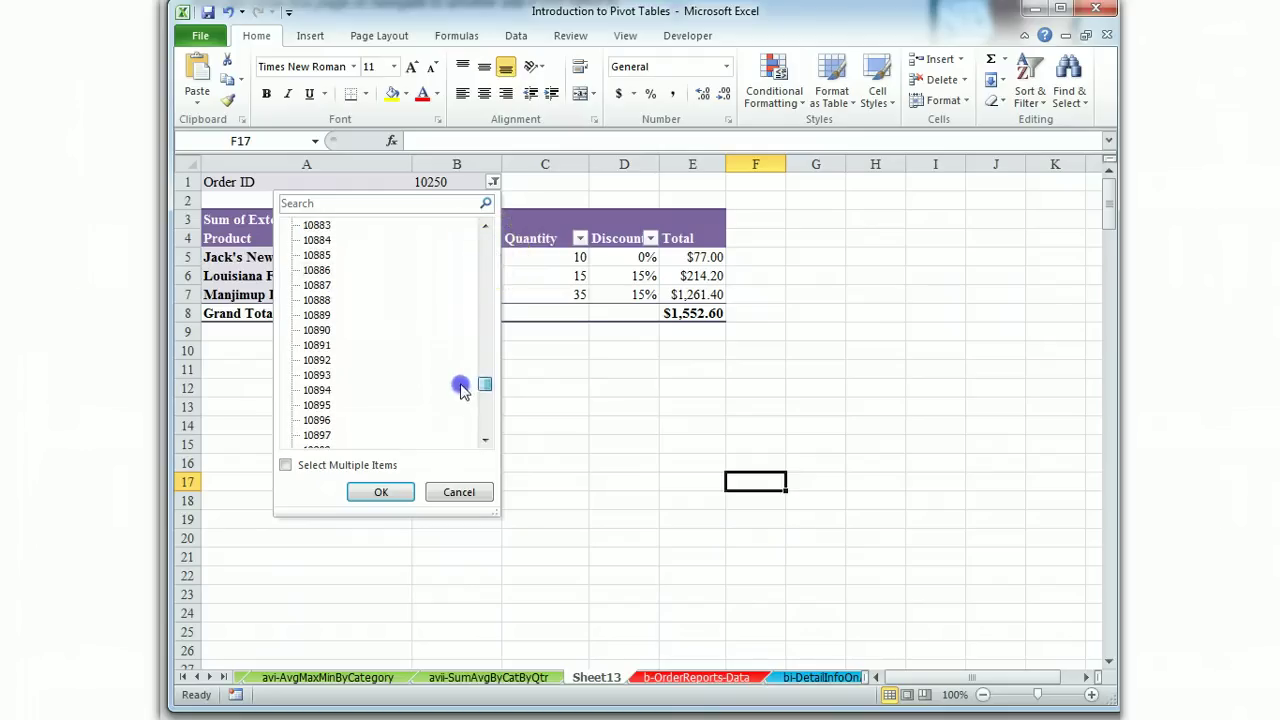
left_click(316, 376)
left_click(380, 492)
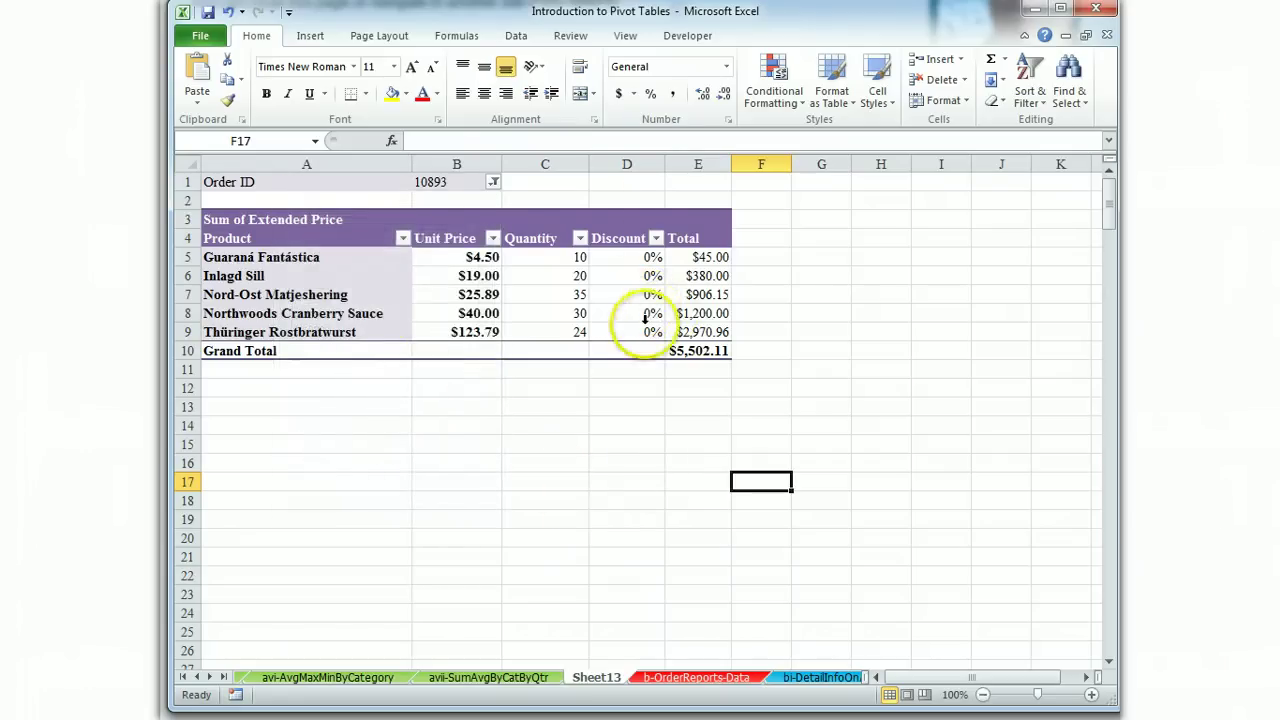
Switch the Order ID filter to order 10255, then to order 10259.
left_click(493, 183)
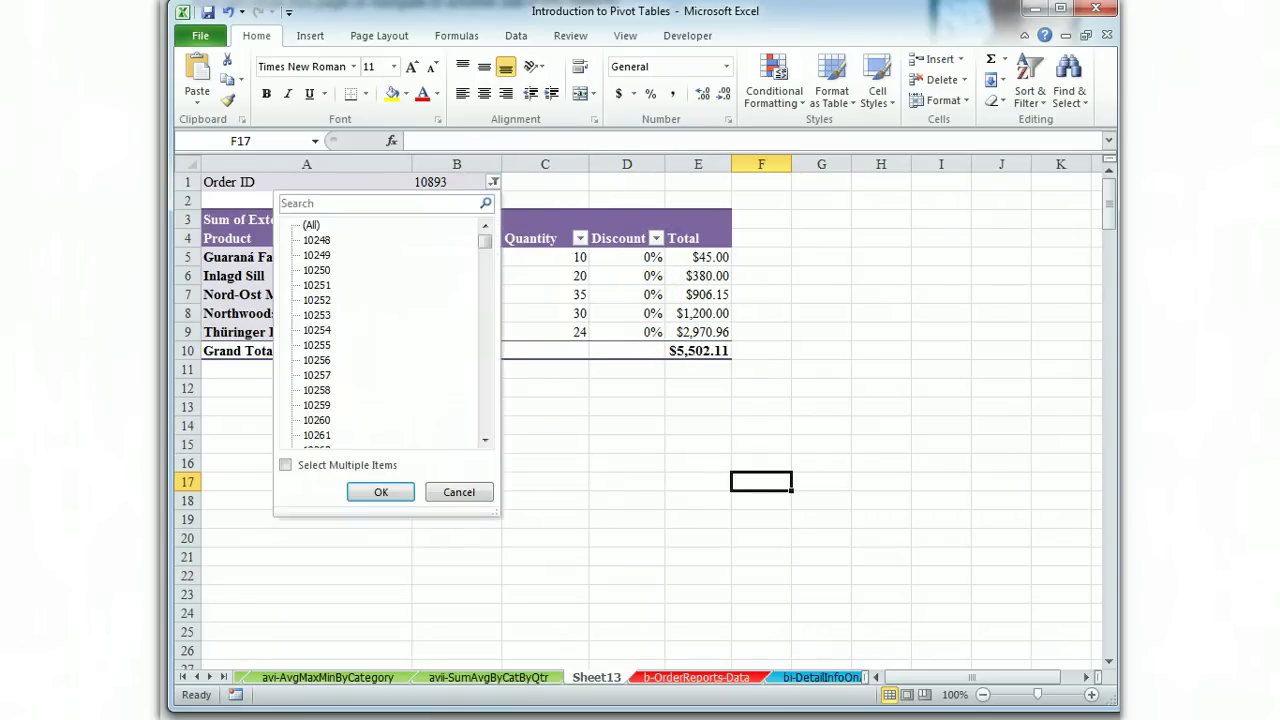
left_click(316, 345)
left_click(381, 495)
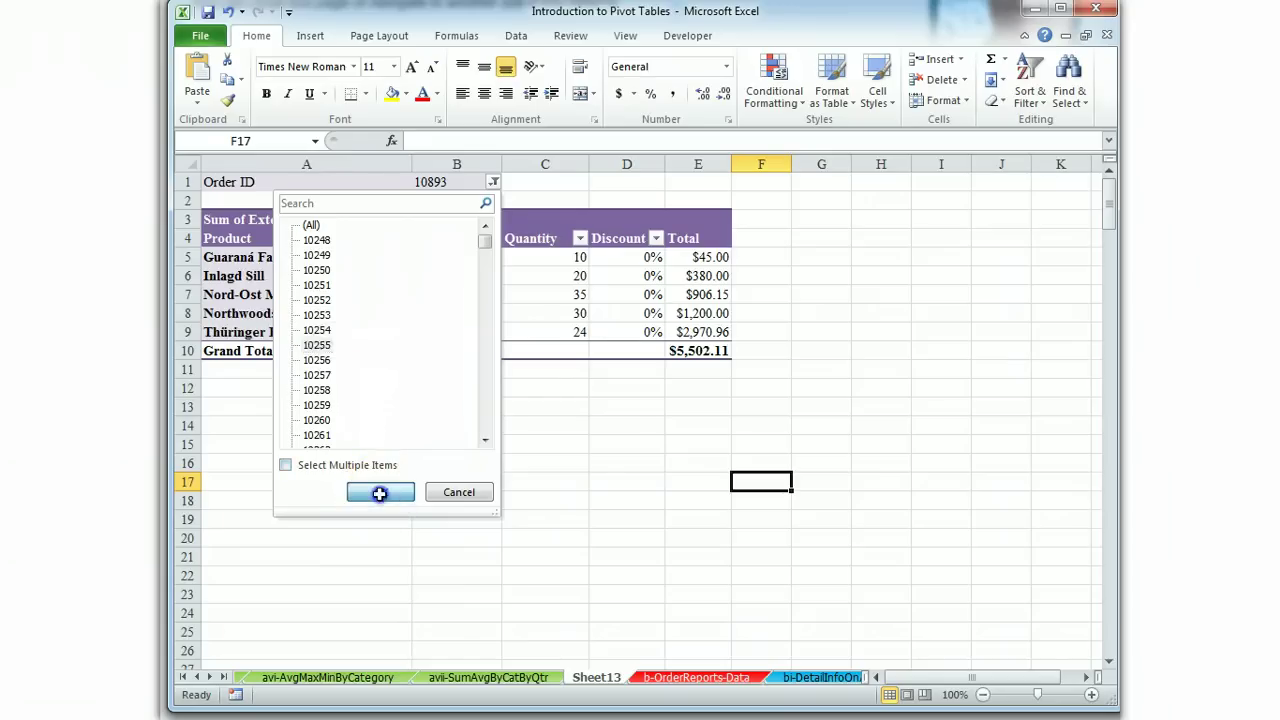
left_click(493, 183)
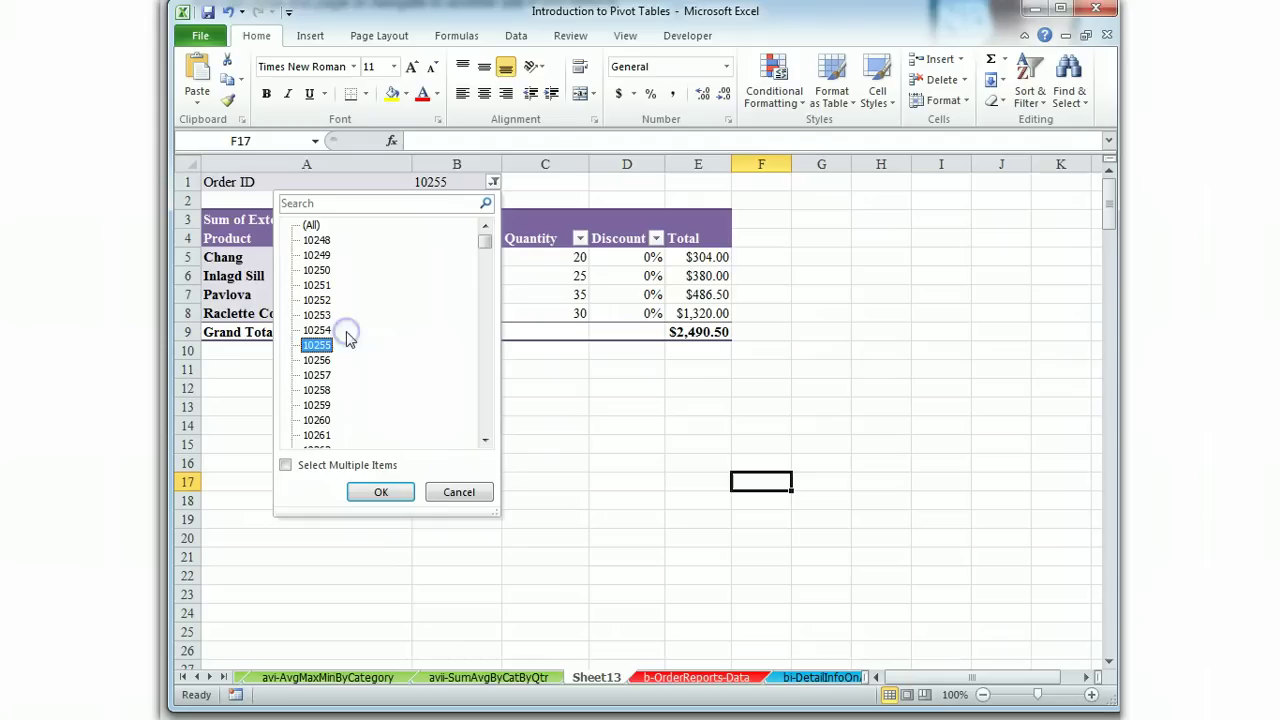
left_click(380, 492)
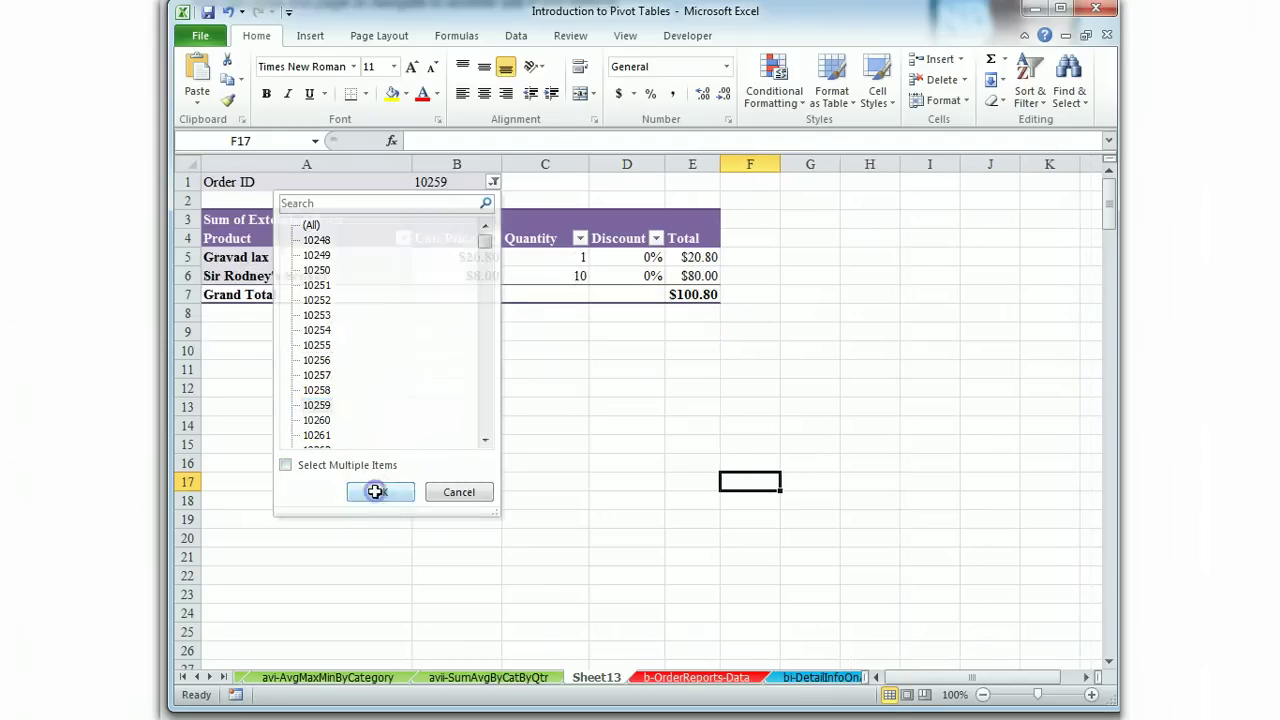